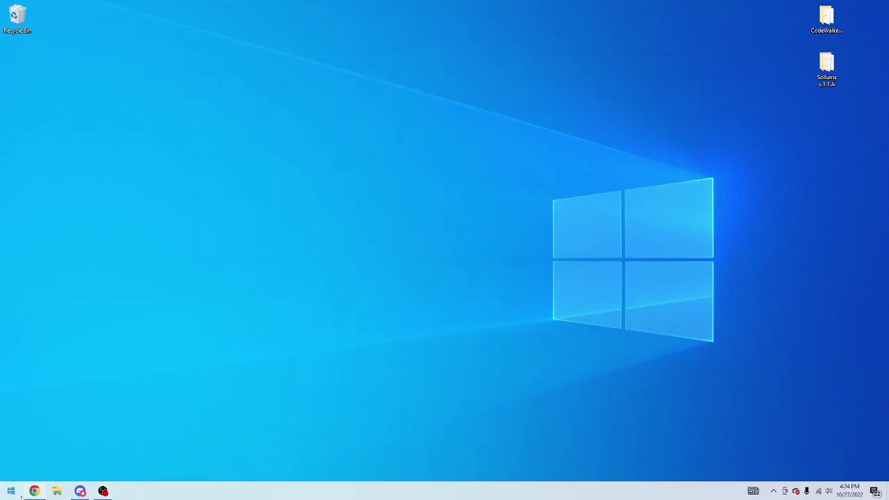
pyautogui.press('super')
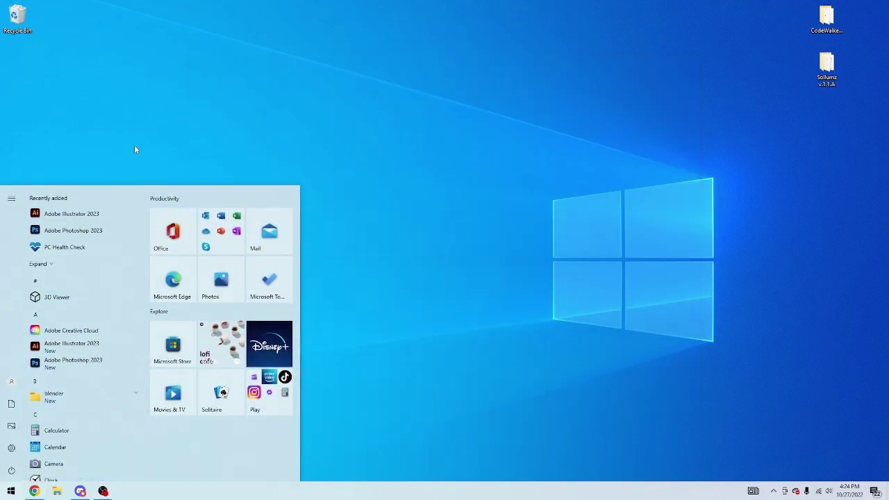
pyautogui.click(194, 127)
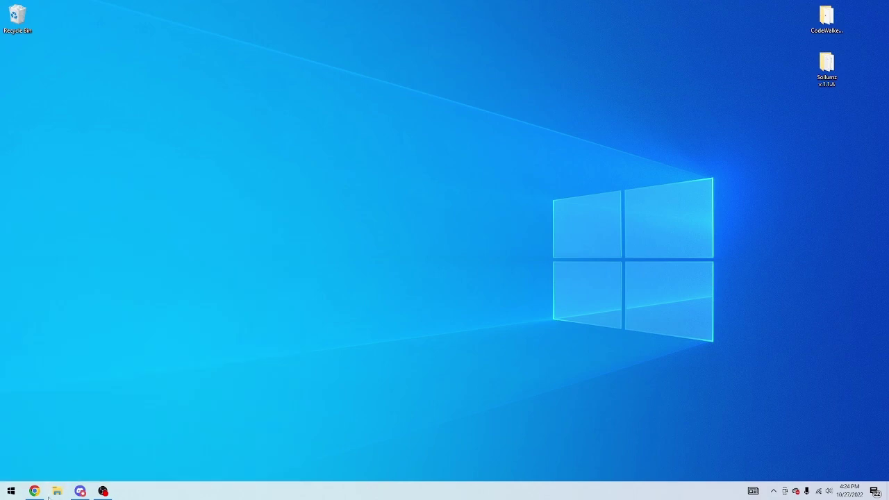
pyautogui.click(57, 491)
pyautogui.click(303, 94)
pyautogui.doubleClick(379, 270)
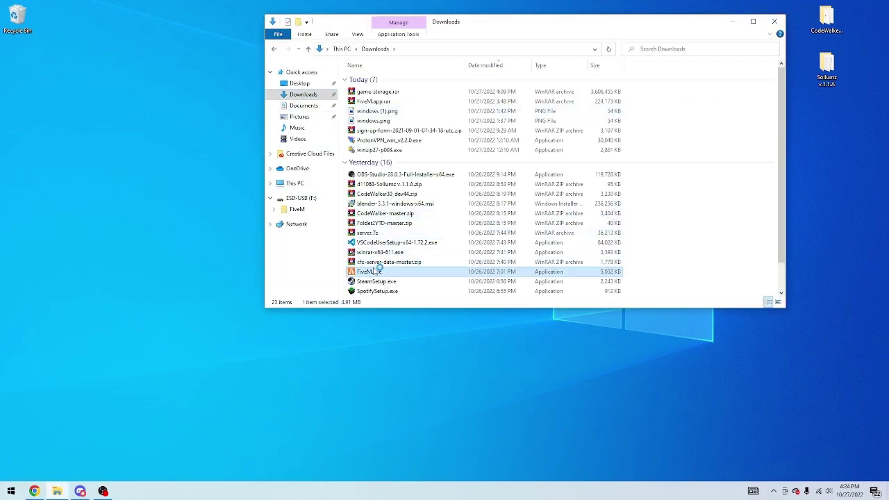
pyautogui.click(731, 21)
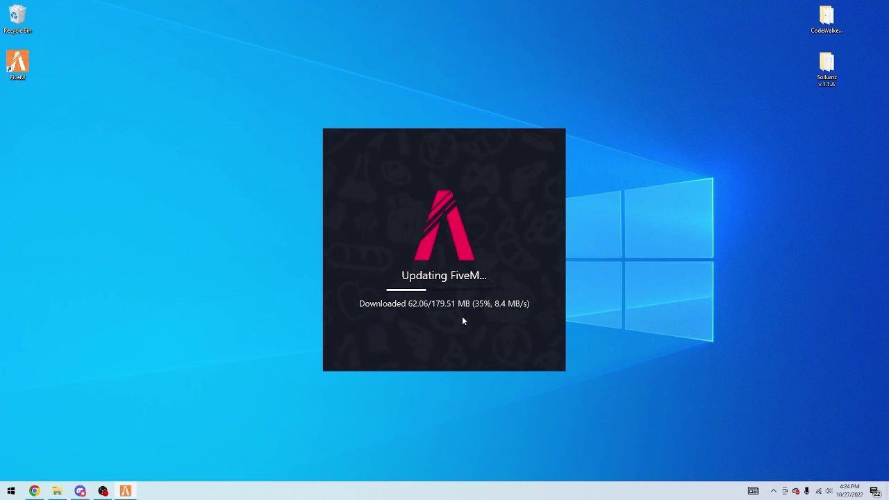
pyautogui.rightClick(127, 491)
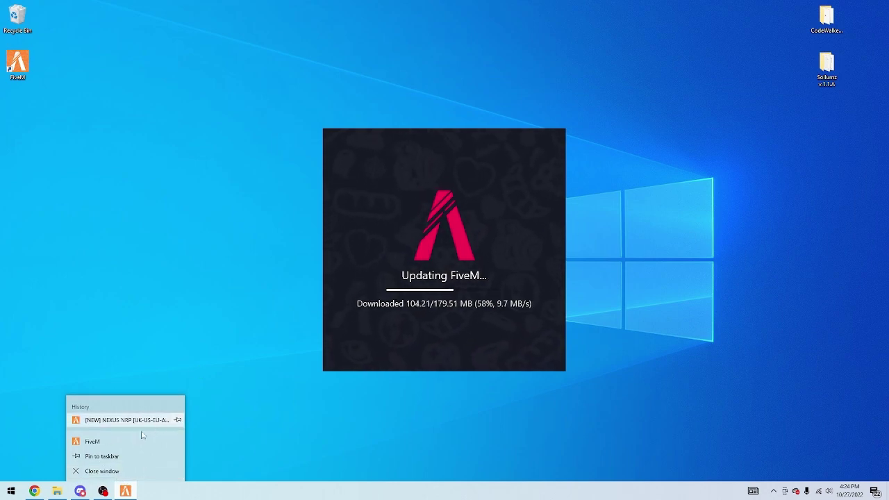
pyautogui.click(98, 471)
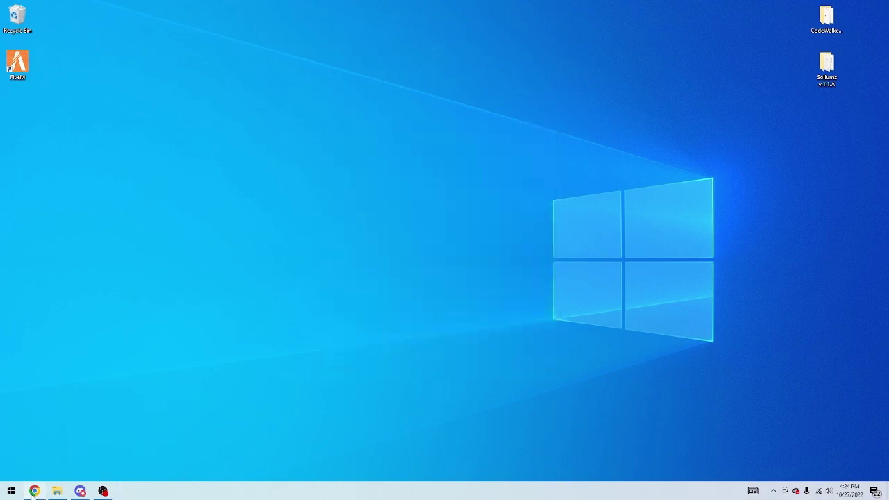
# Review the open Chrome download pages for Proton VPN, FiveM.exe, FiveM.app.rar and game-storage.rar, and minimise the browser
pyautogui.click(34, 491)
pyautogui.click(144, 7)
pyautogui.click(78, 7)
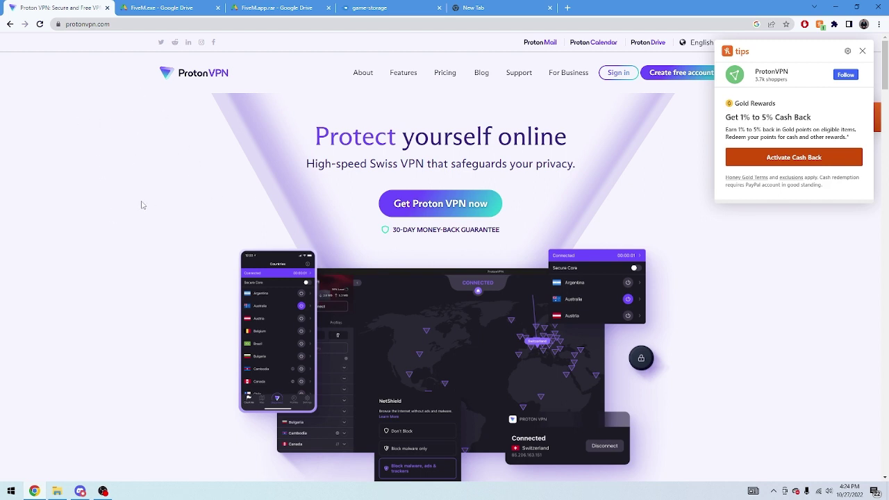
pyautogui.click(862, 51)
pyautogui.click(160, 7)
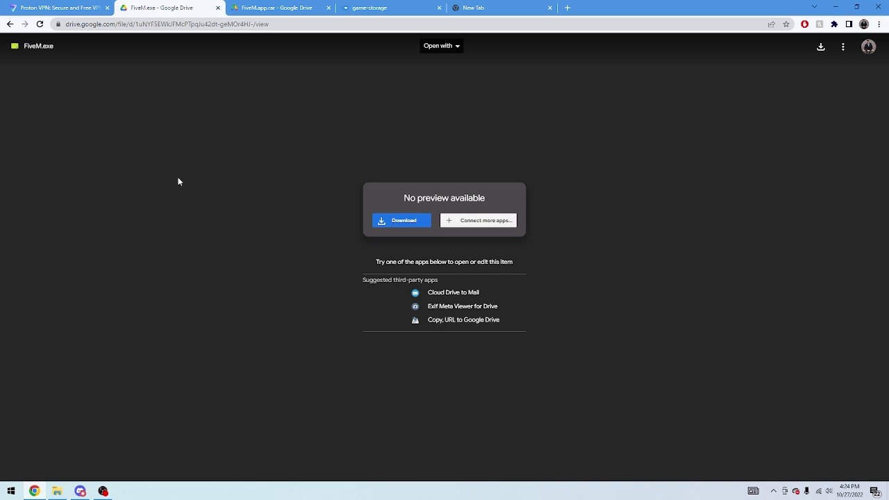
pyautogui.click(257, 7)
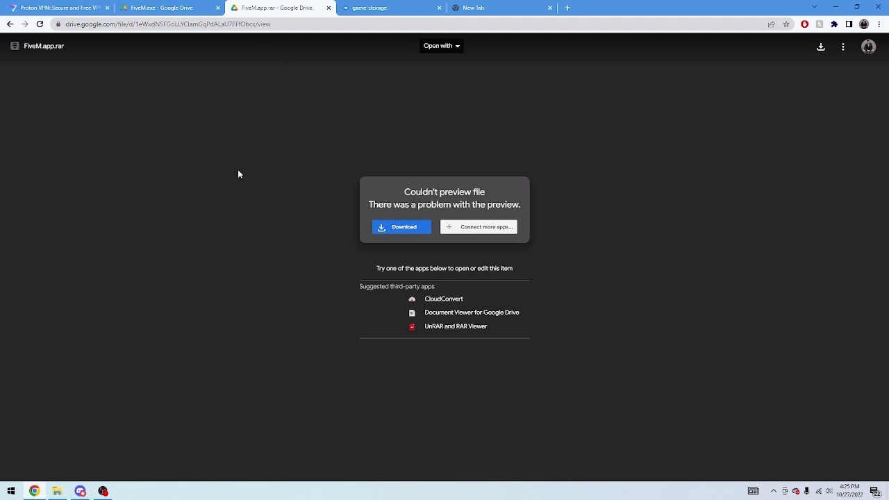
pyautogui.click(389, 8)
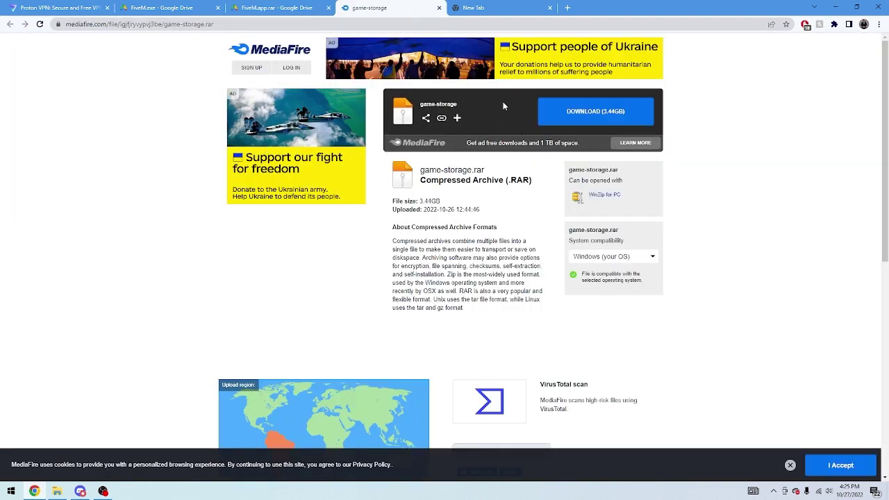
pyautogui.click(75, 7)
pyautogui.click(836, 7)
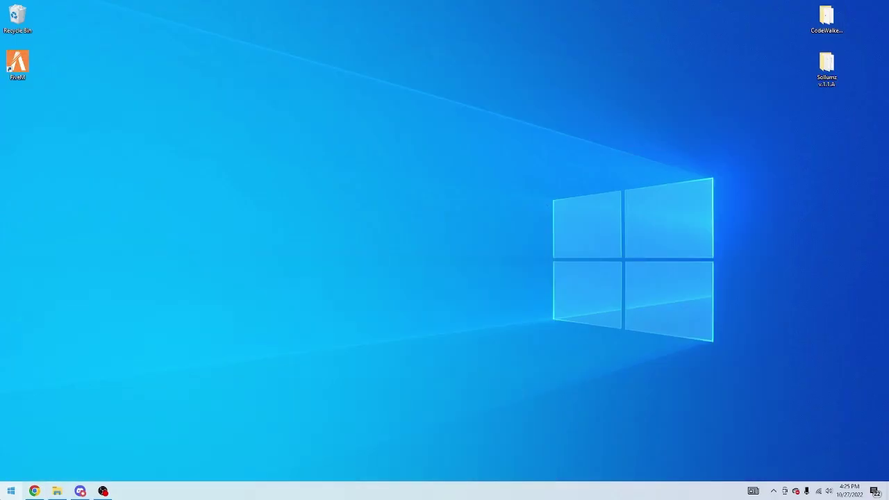
# Launch Proton VPN, connect to the free Netherlands location, inspect the connection map, and minimise the window
pyautogui.click(11, 491)
pyautogui.write('pro')
pyautogui.press('Return')
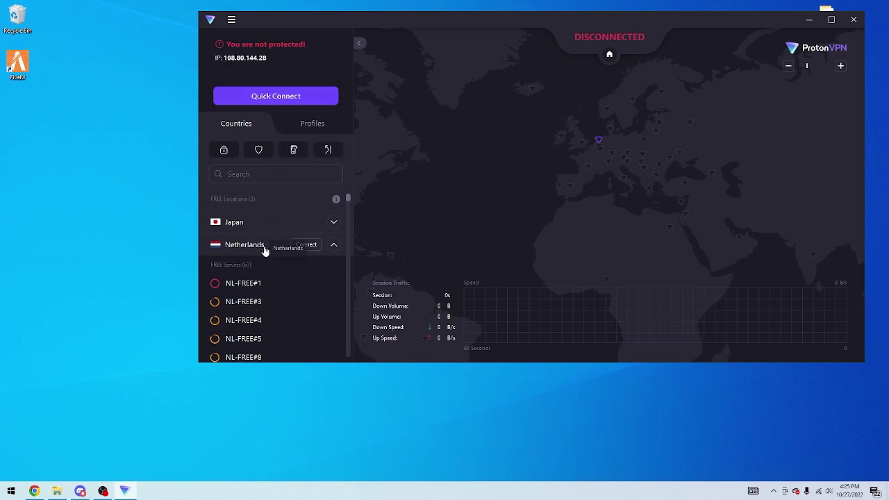
pyautogui.click(306, 246)
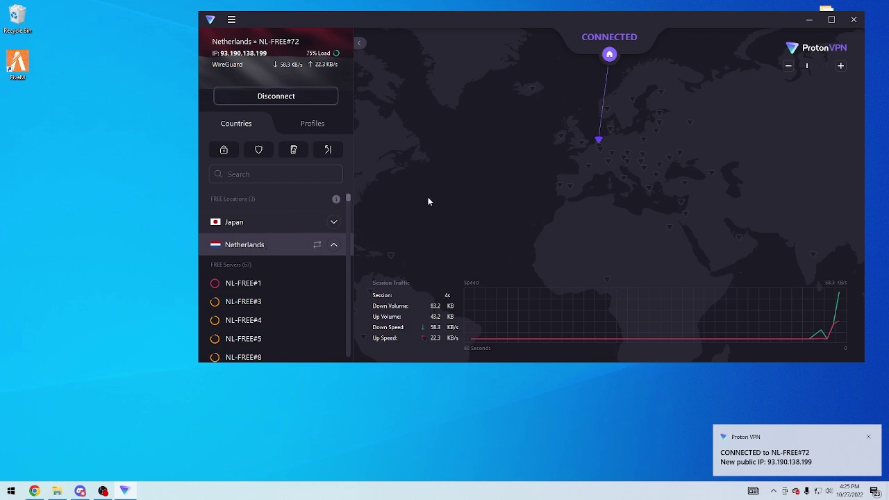
pyautogui.moveTo(431, 167); pyautogui.dragTo(570, 199)
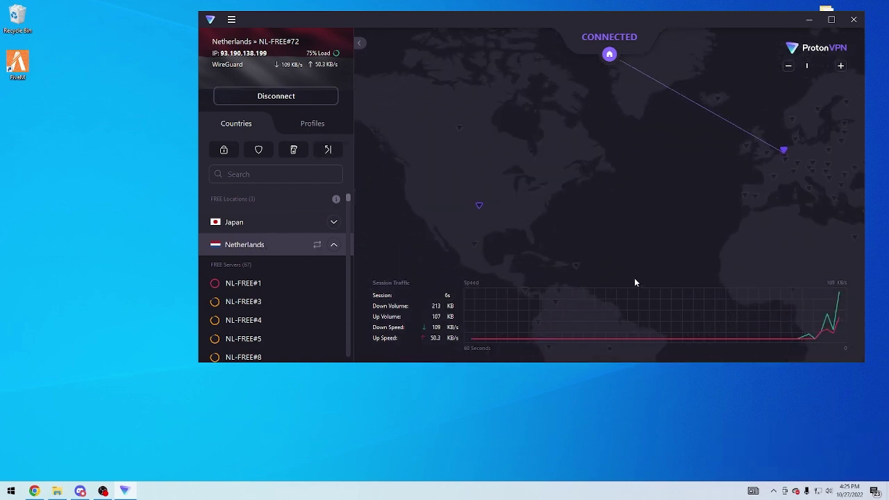
pyautogui.moveTo(748, 222); pyautogui.dragTo(567, 227)
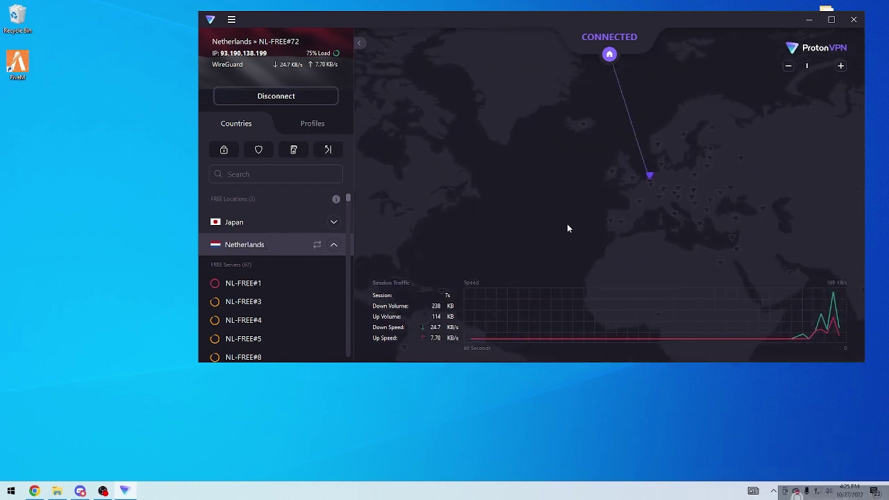
pyautogui.click(809, 21)
# Launch FiveM.exe from the Downloads folder and minimise the folder window
pyautogui.click(57, 491)
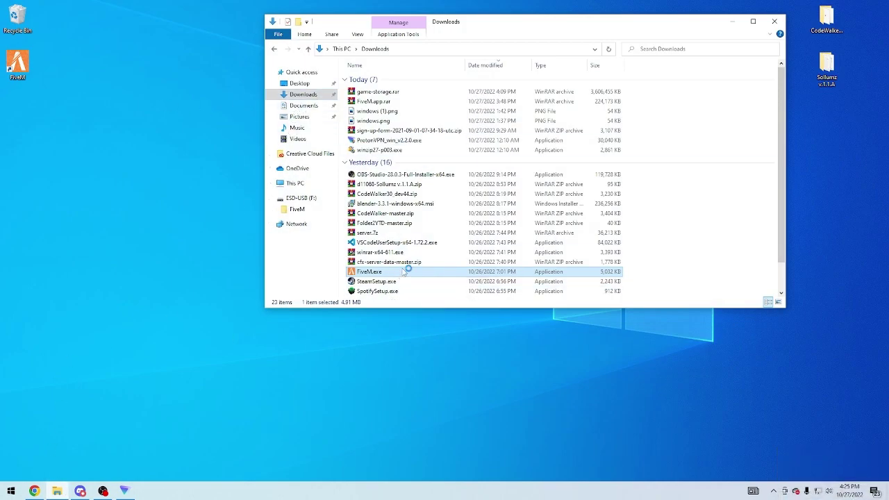
pyautogui.click(180, 251)
pyautogui.click(733, 22)
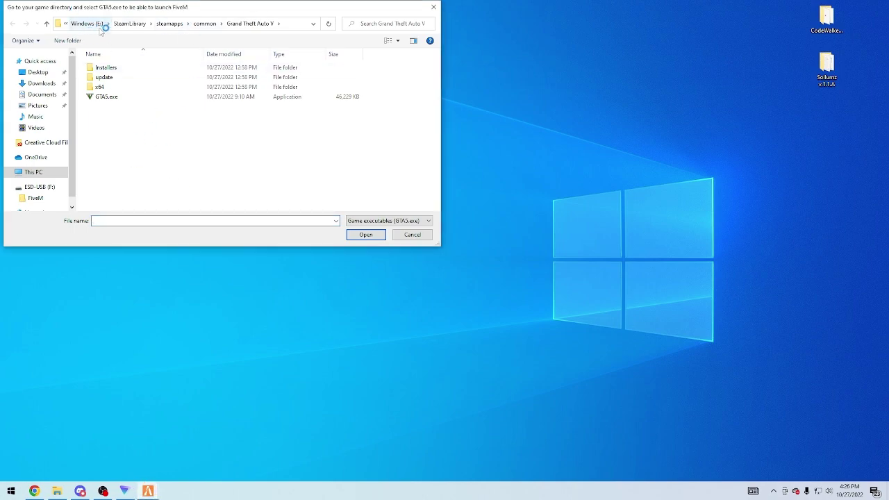
# Choose GTA5.exe in the Grand Theft Auto V folder as the game executable and agree to update the local game data
pyautogui.click(113, 100)
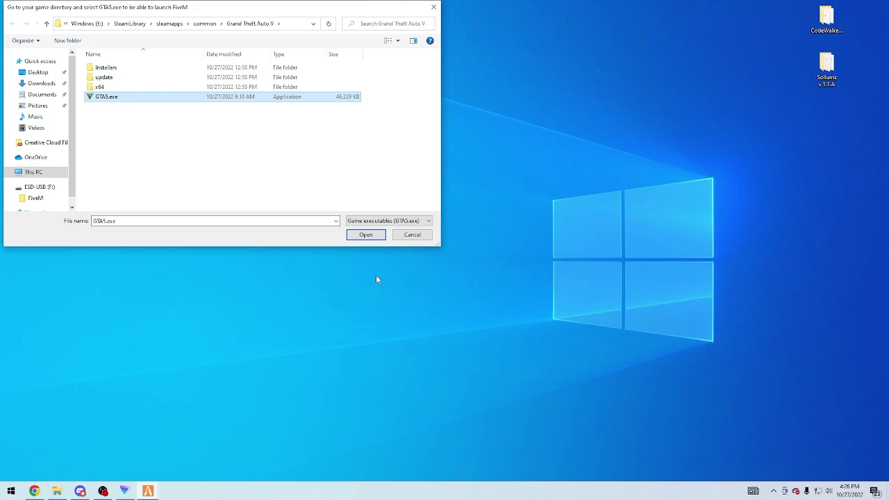
pyautogui.click(358, 235)
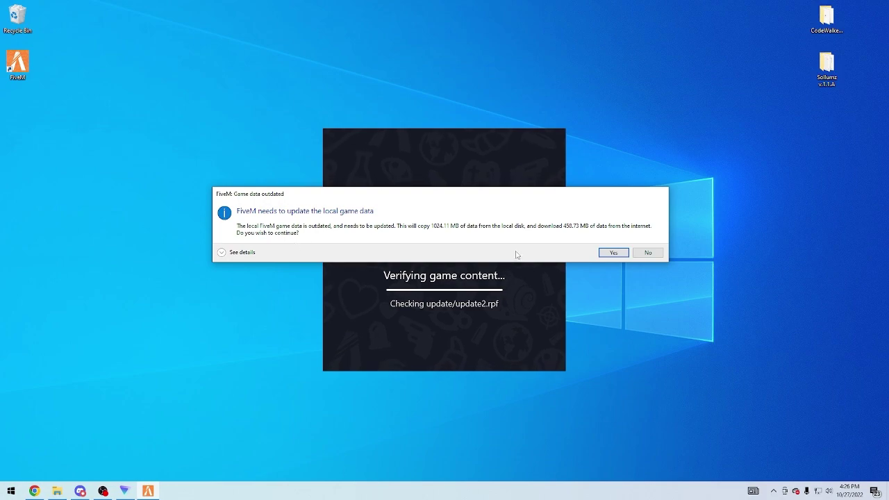
pyautogui.click(599, 252)
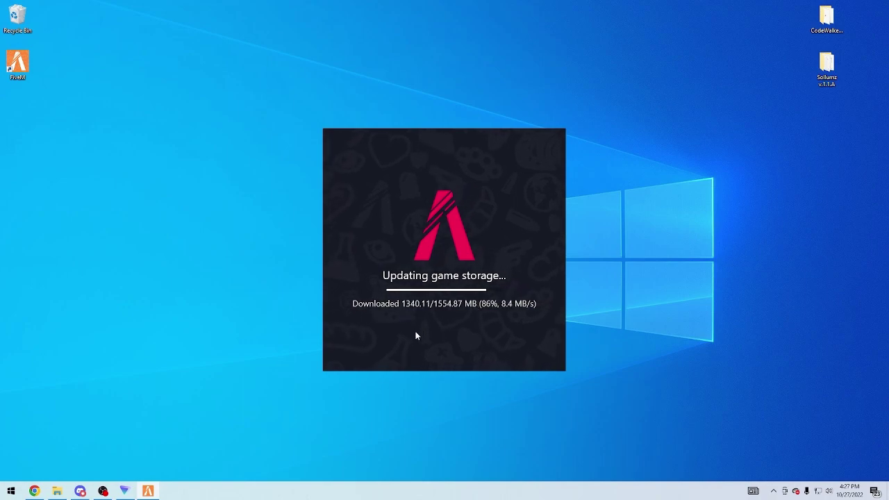
# Look at the FiveM.app.rar and game-storage.rar archives in the Downloads folder, and minimise the folder window
pyautogui.click(57, 491)
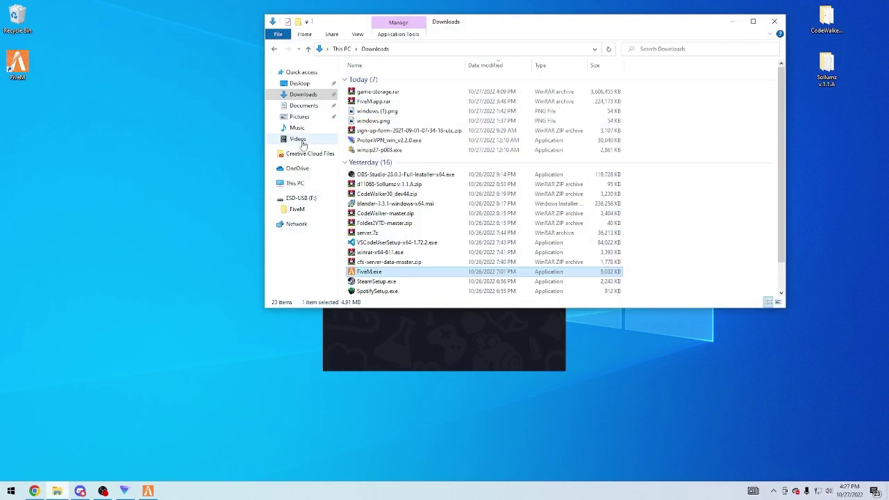
pyautogui.click(390, 101)
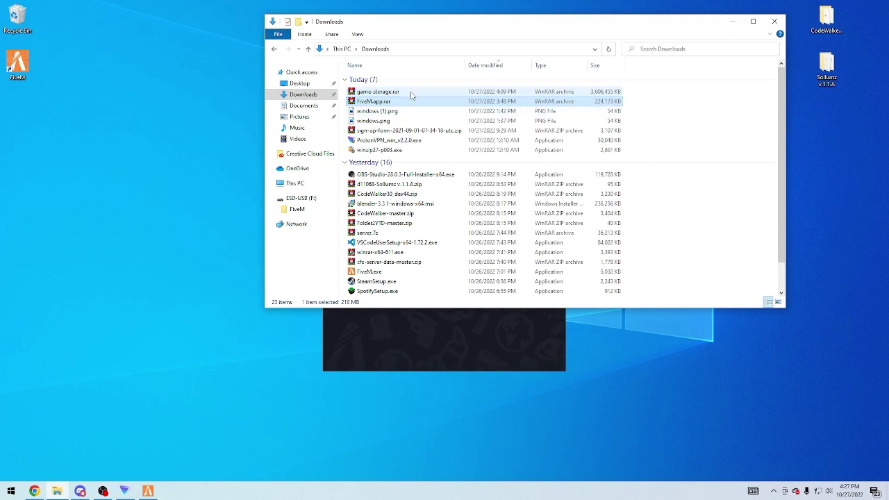
pyautogui.click(731, 23)
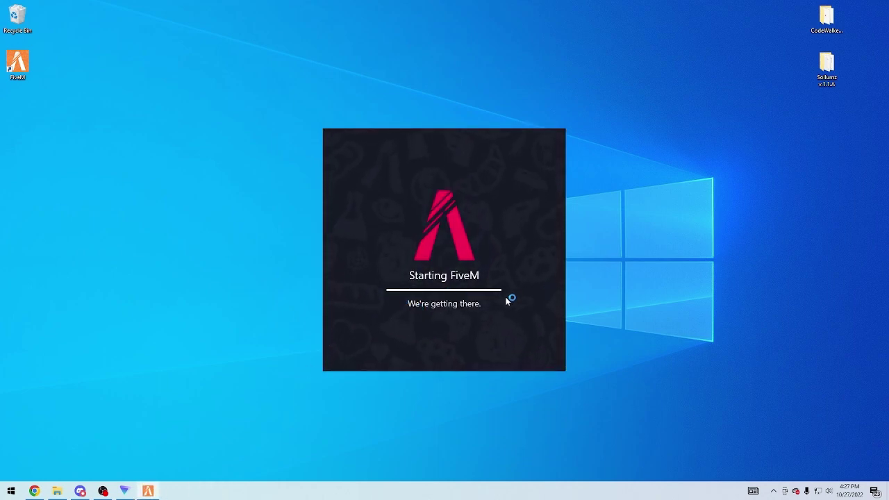
# Dismiss the FiveM sign-in prompt and search the server list for "nexus"
pyautogui.click(624, 289)
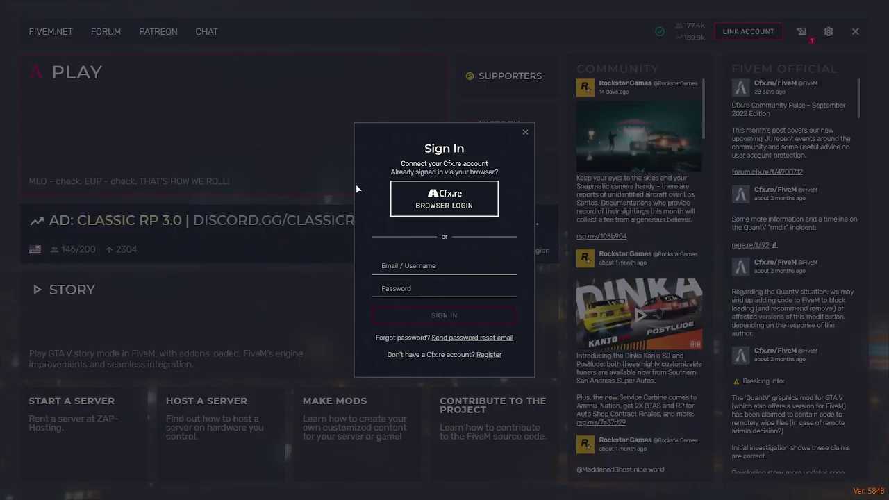
pyautogui.click(525, 132)
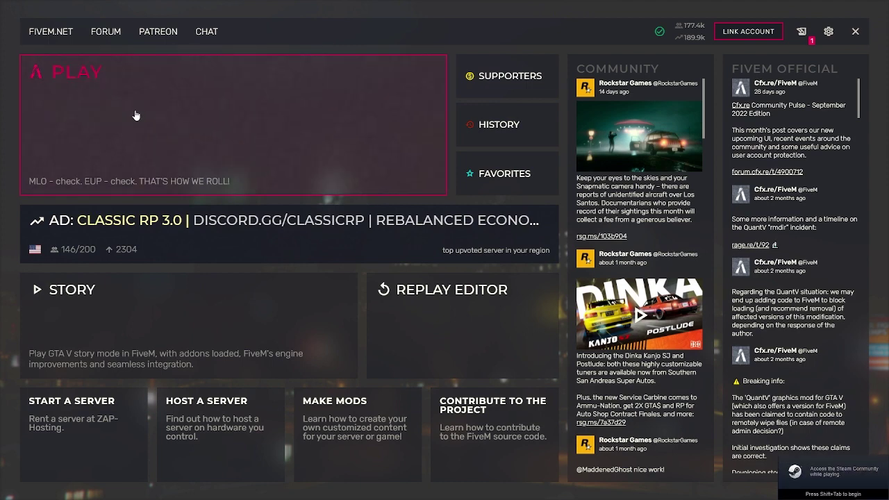
pyautogui.click(257, 70)
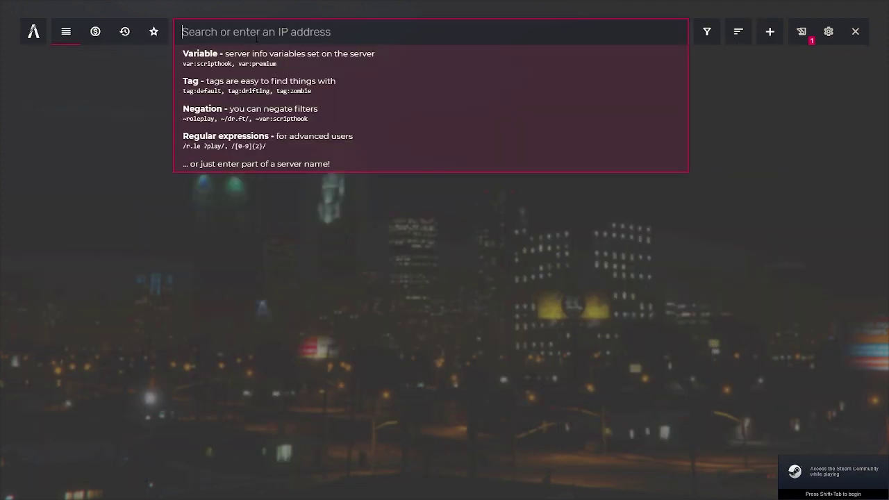
pyautogui.write('nexus')
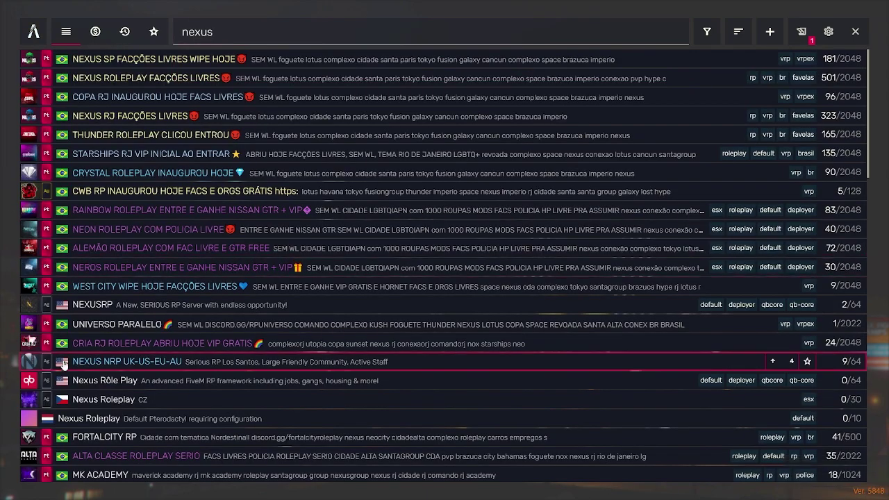
# Try to connect to the NEXUS NRP UK-US-EU-AU server, accepting the restart and game storage update it requires
pyautogui.click(87, 362)
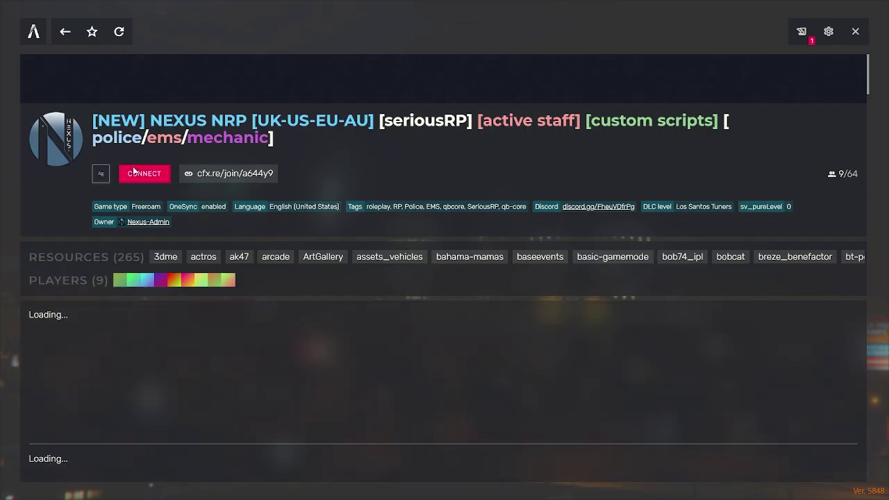
pyautogui.click(134, 172)
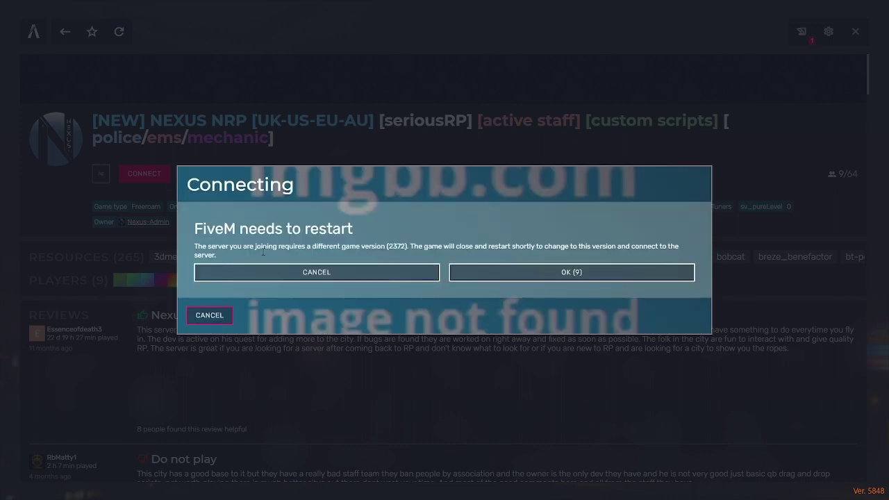
pyautogui.click(527, 278)
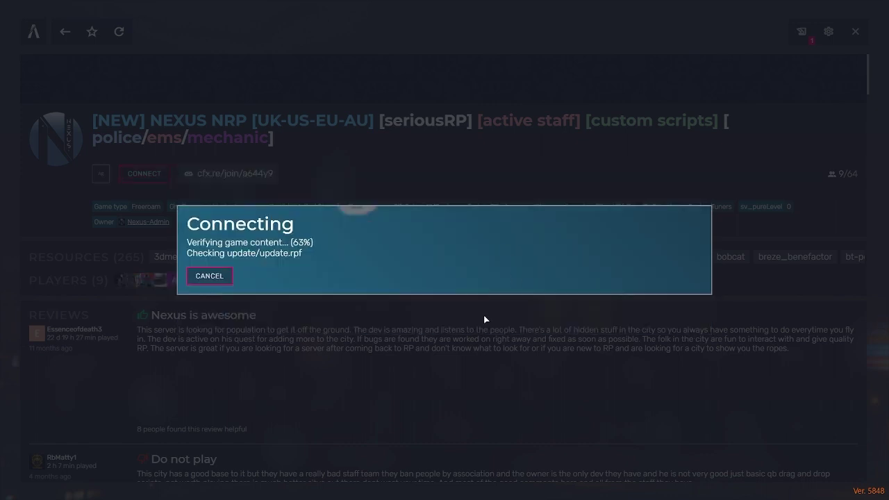
pyautogui.click(553, 279)
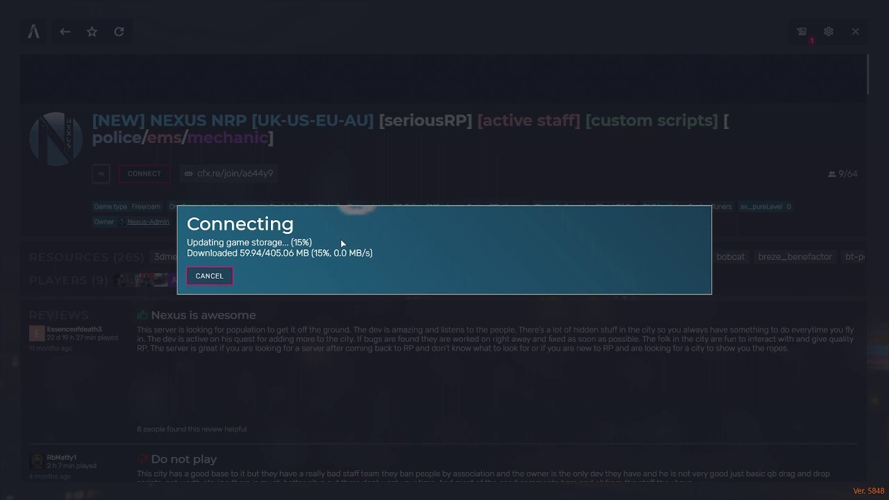
# Exit FiveM by running the quit command in its console
pyautogui.press('F8')
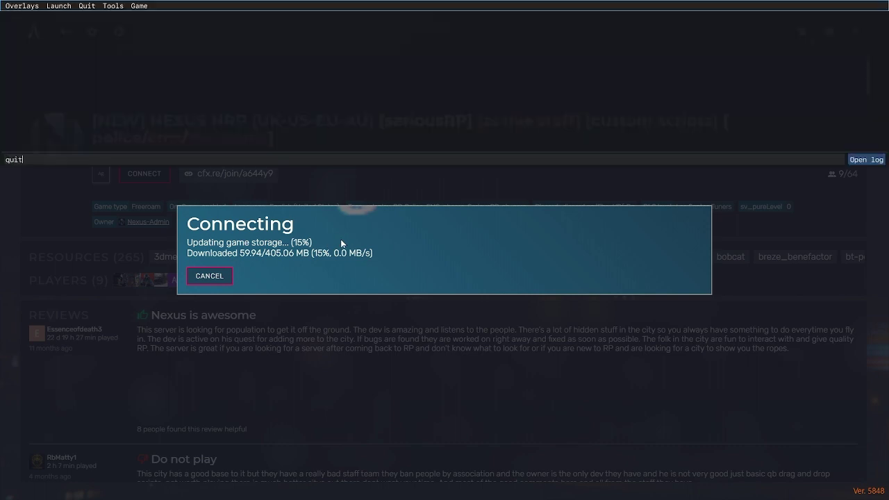
pyautogui.press('Return')
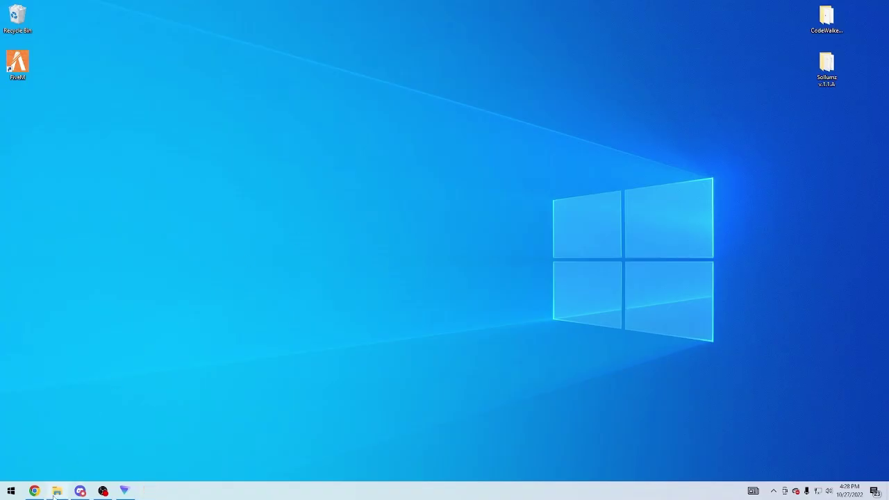
# Open FiveM.app.rar from the Downloads folder to examine its contents, and close the archive window
pyautogui.click(57, 491)
pyautogui.doubleClick(410, 101)
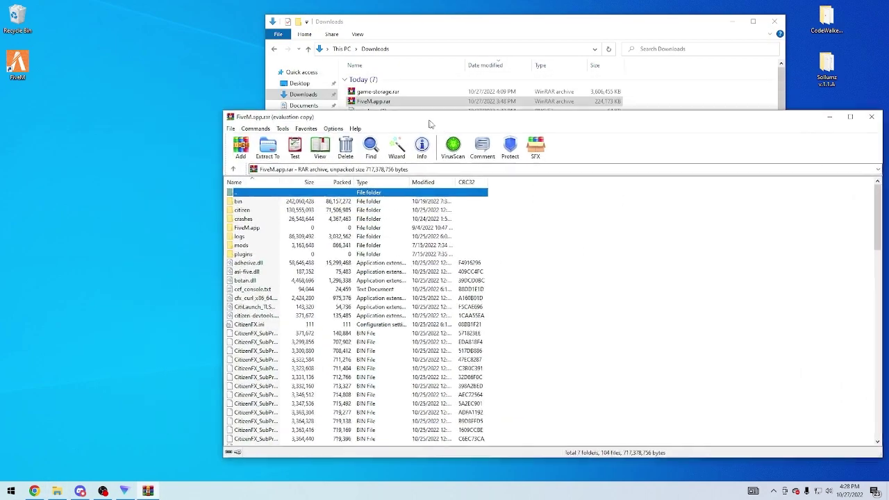
pyautogui.moveTo(429, 123); pyautogui.dragTo(331, 136)
pyautogui.click(776, 130)
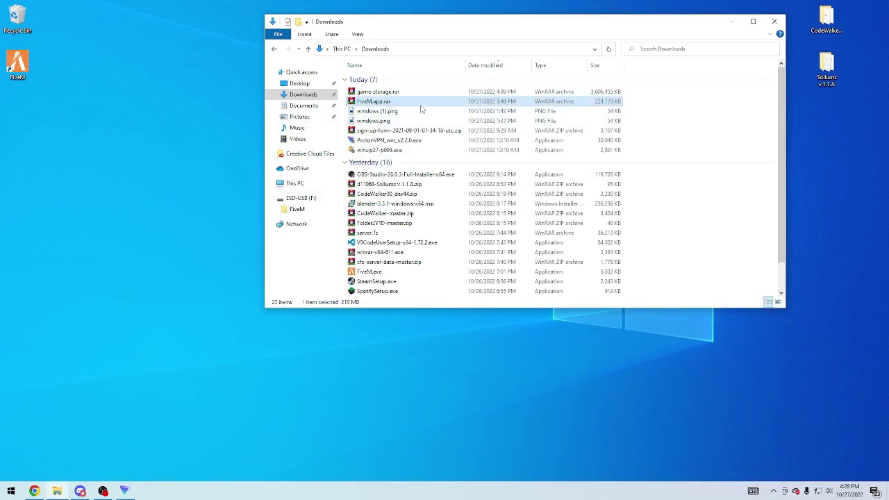
# Move FiveM.app.rar and game-storage.rar from Downloads to the desktop and close the folder window
pyautogui.moveTo(421, 103); pyautogui.dragTo(134, 97)
pyautogui.moveTo(398, 95); pyautogui.dragTo(229, 72)
pyautogui.click(775, 22)
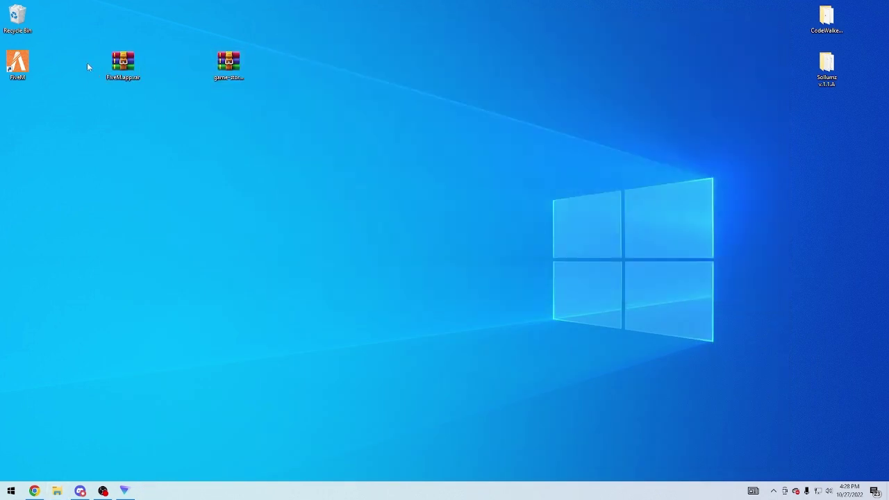
# Open the Windows user's profile folder inside the Users folder on Local Disk (C:)
pyautogui.click(58, 492)
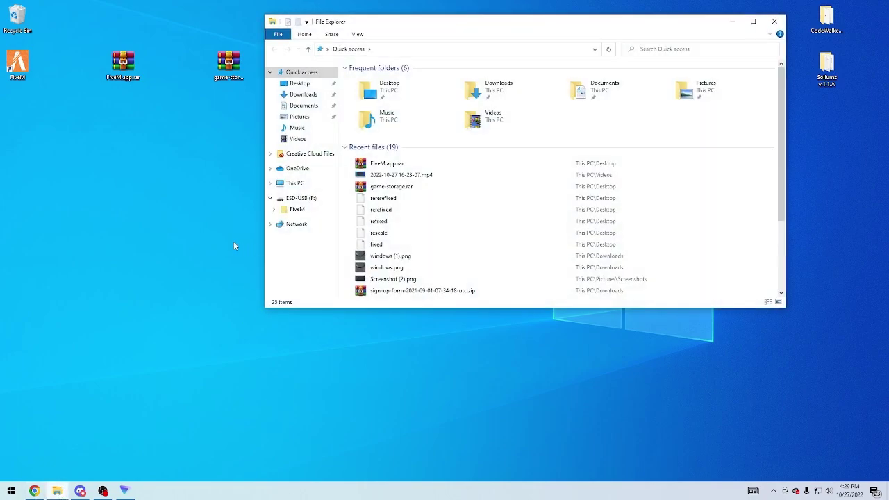
pyautogui.click(295, 185)
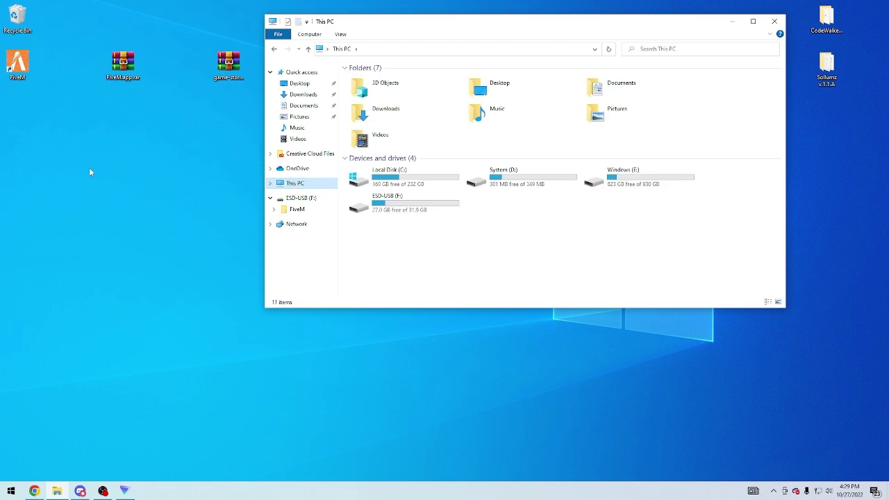
pyautogui.doubleClick(394, 179)
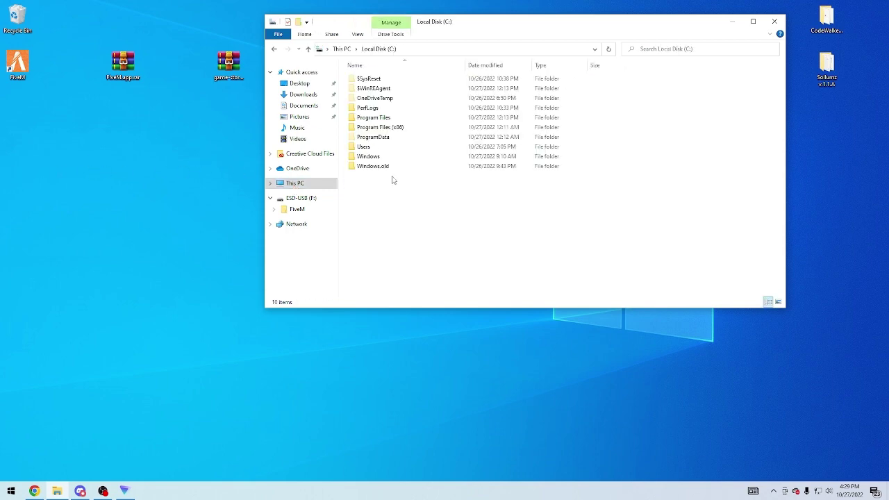
pyautogui.doubleClick(379, 147)
pyautogui.doubleClick(391, 92)
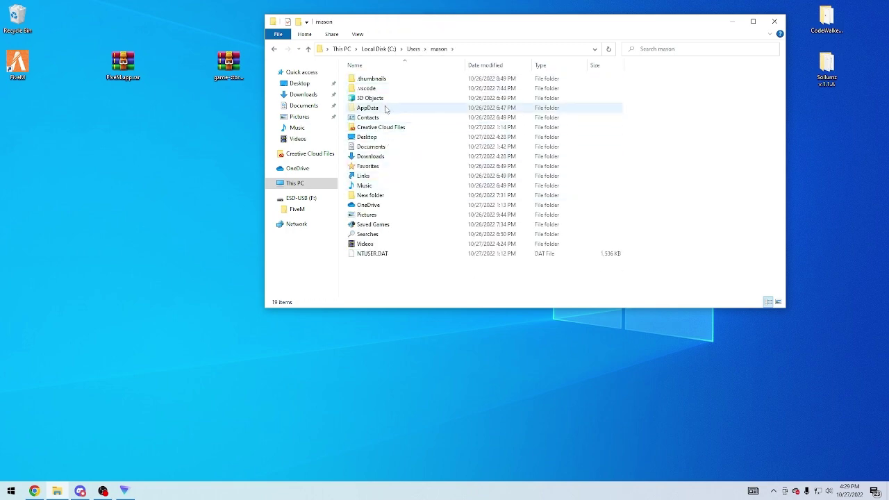
# Turn off file name extensions and leave hidden items shown so the AppData folder is accessible
pyautogui.click(358, 34)
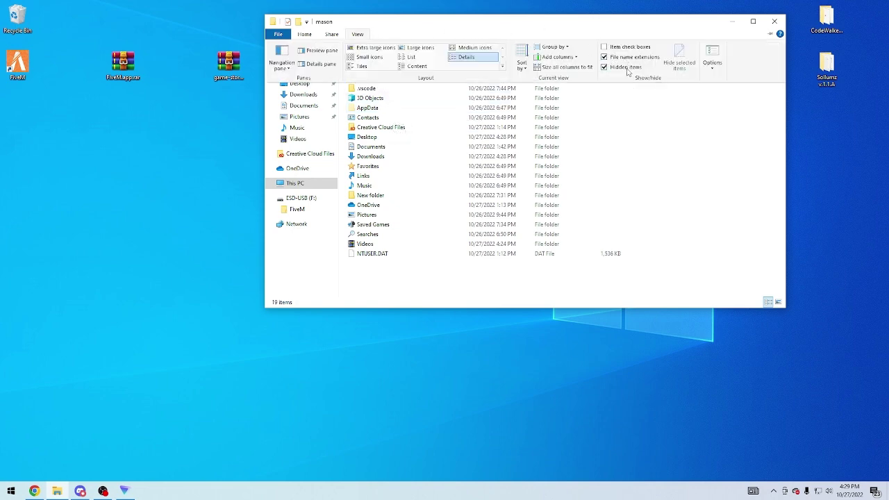
pyautogui.click(605, 64)
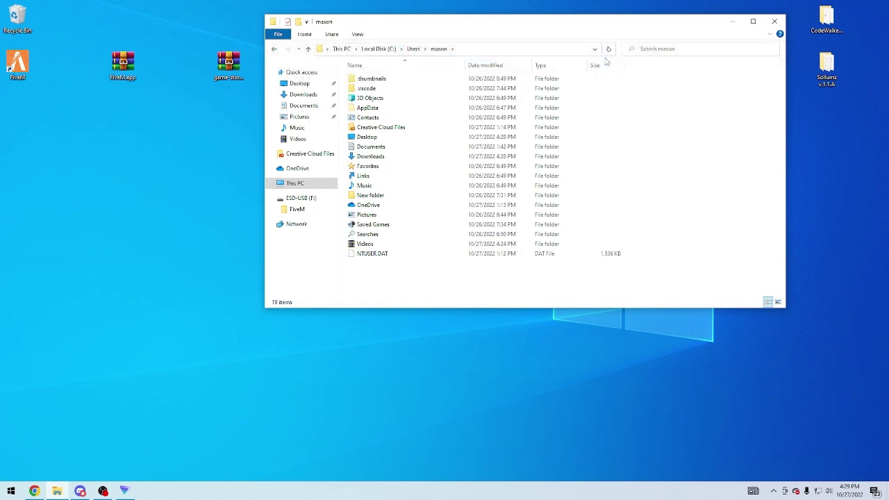
pyautogui.click(358, 34)
pyautogui.click(604, 65)
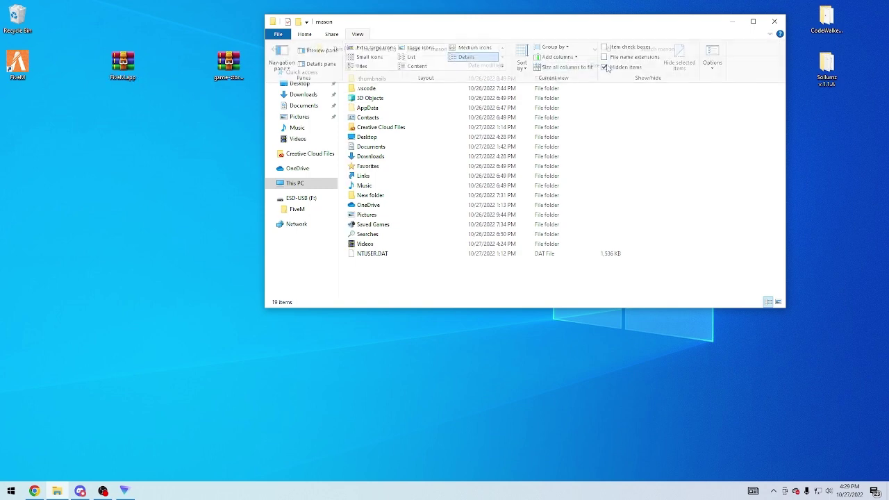
pyautogui.click(357, 34)
pyautogui.click(605, 66)
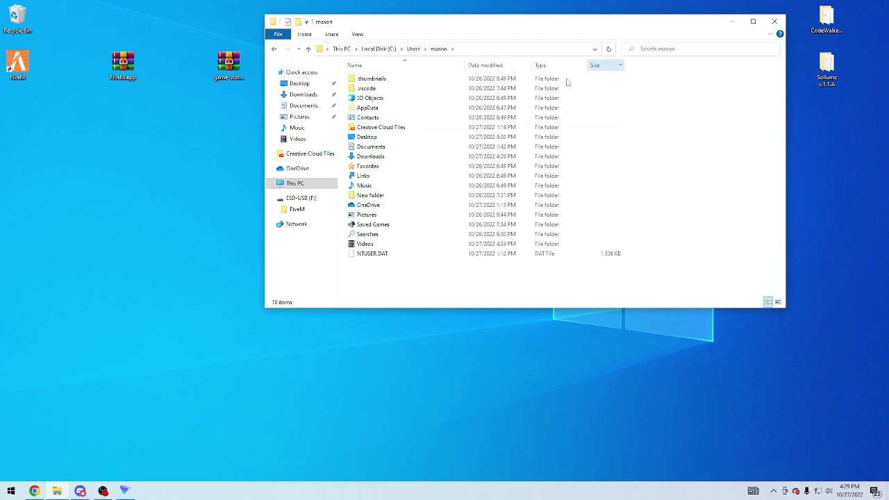
# Open the FiveM Application Data folder under AppData, Local, FiveM
pyautogui.doubleClick(394, 109)
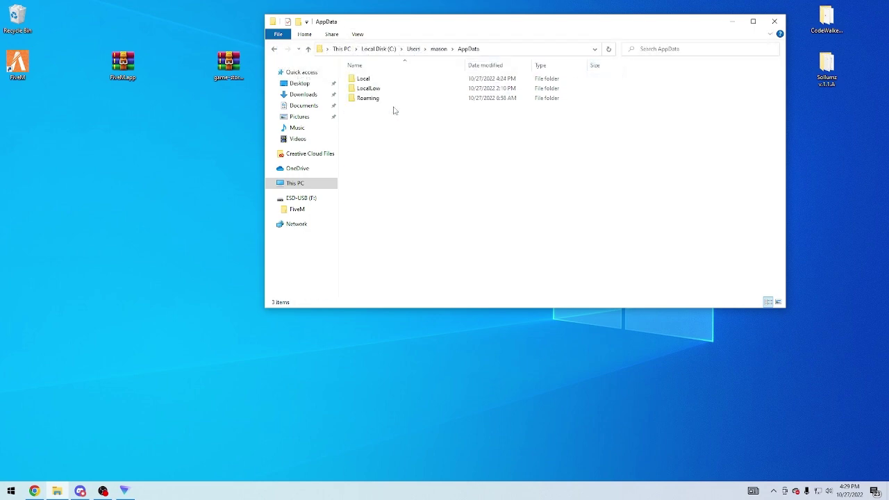
pyautogui.doubleClick(393, 102)
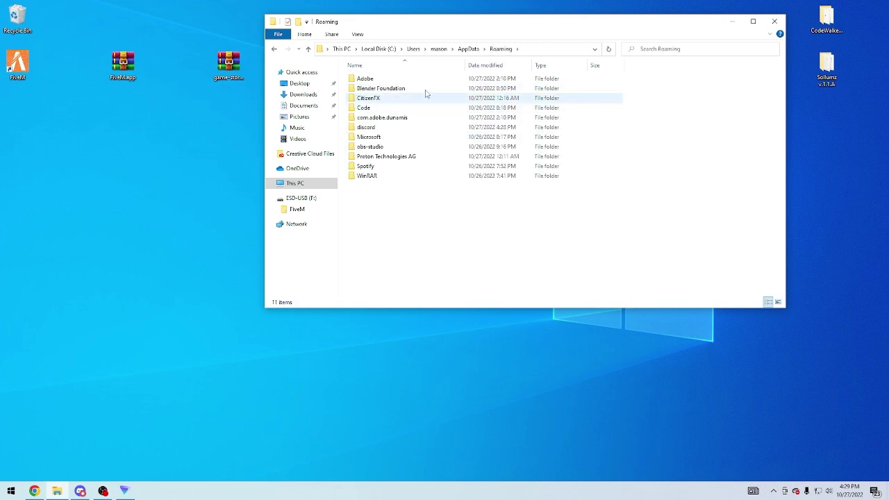
pyautogui.click(467, 49)
pyautogui.doubleClick(413, 80)
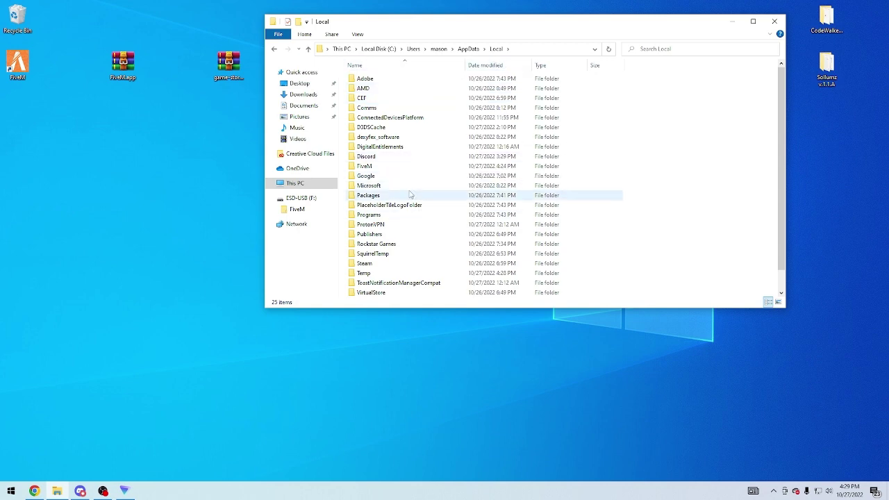
pyautogui.click(406, 169)
pyautogui.doubleClick(406, 170)
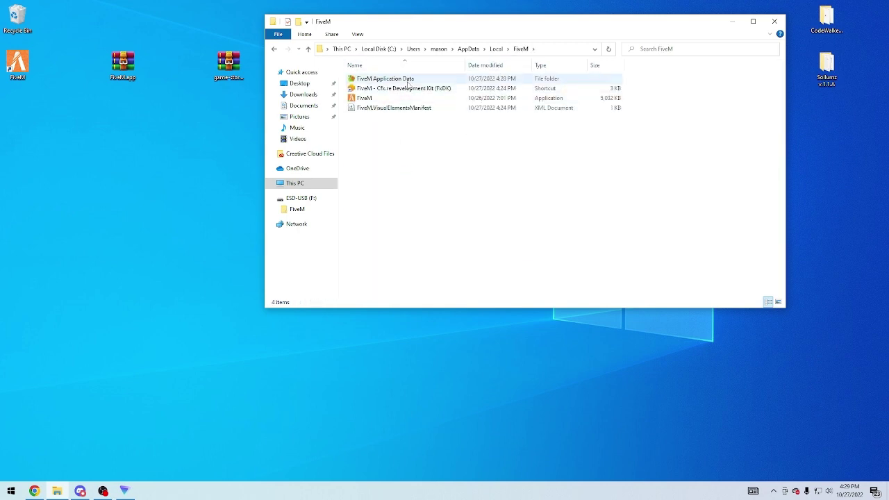
pyautogui.doubleClick(428, 79)
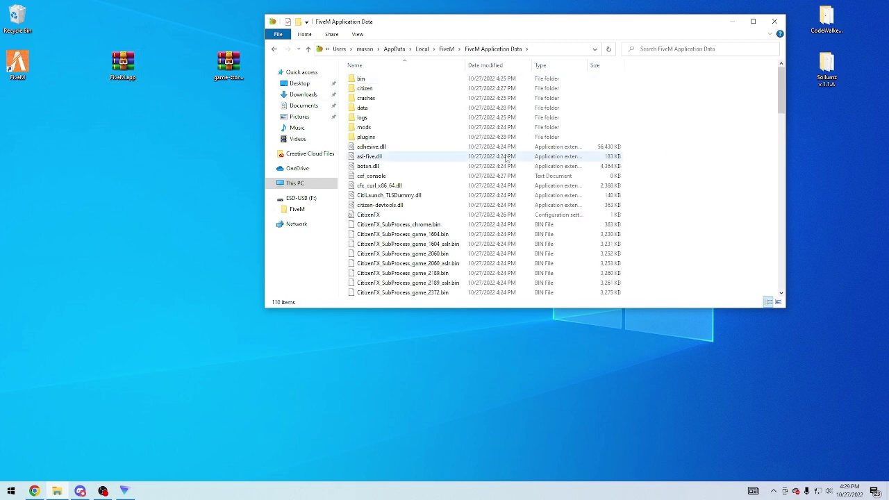
# Delete everything inside the FiveM Application Data folder
pyautogui.hotkey('ctrl', 'a')
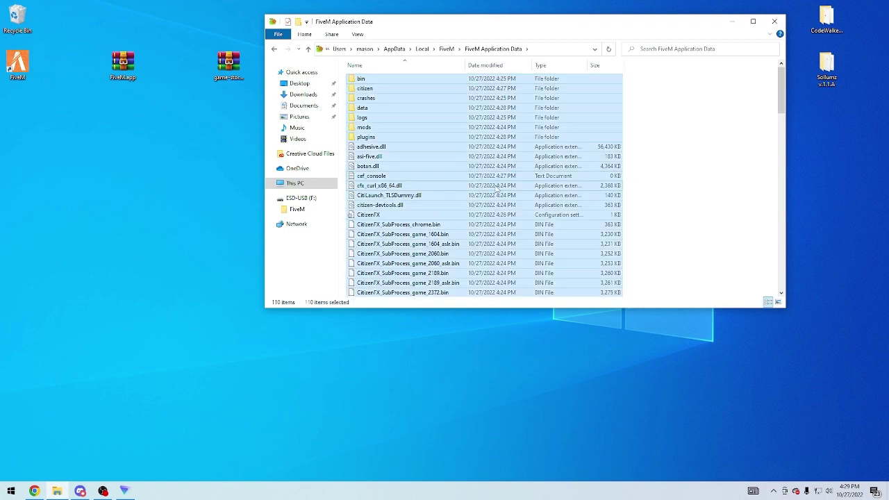
pyautogui.rightClick(494, 184)
pyautogui.click(536, 330)
# Extract all contents of the FiveM.app archive on the desktop into the FiveM Application Data folder and close the archive
pyautogui.doubleClick(131, 64)
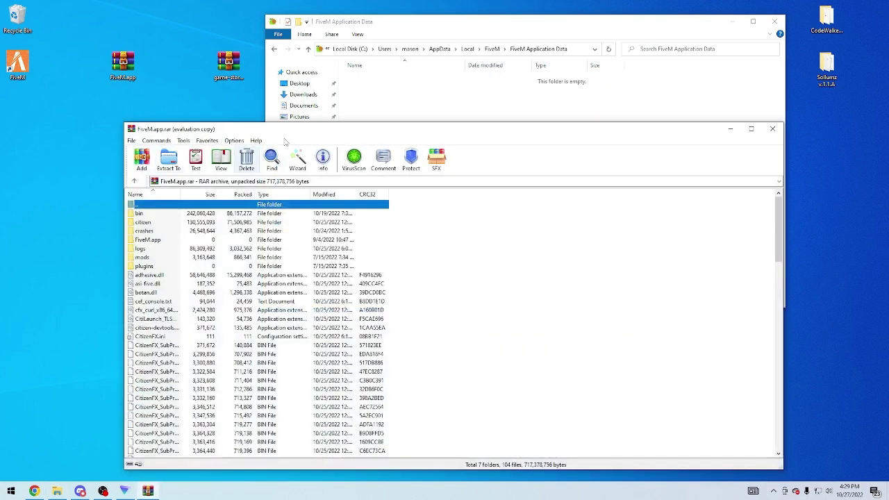
pyautogui.moveTo(314, 126); pyautogui.dragTo(671, 53)
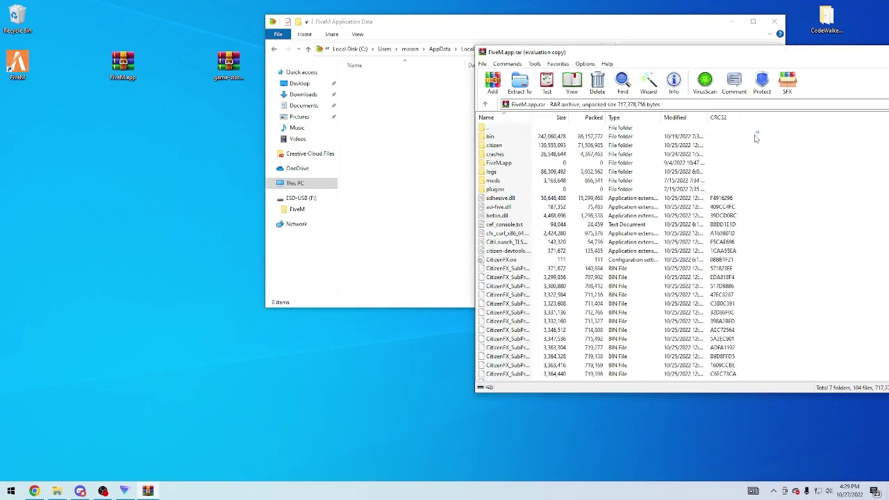
pyautogui.moveTo(756, 133); pyautogui.dragTo(437, 191)
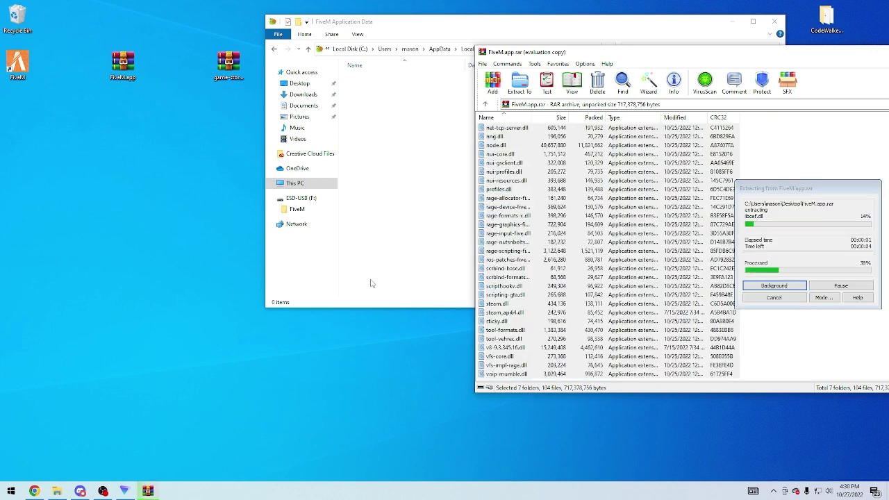
pyautogui.click(437, 163)
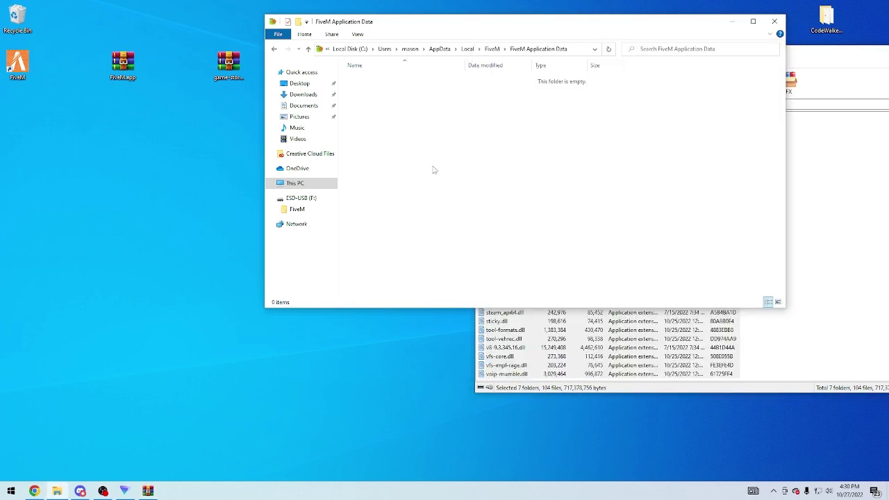
pyautogui.click(834, 59)
pyautogui.moveTo(834, 59); pyautogui.dragTo(275, 125)
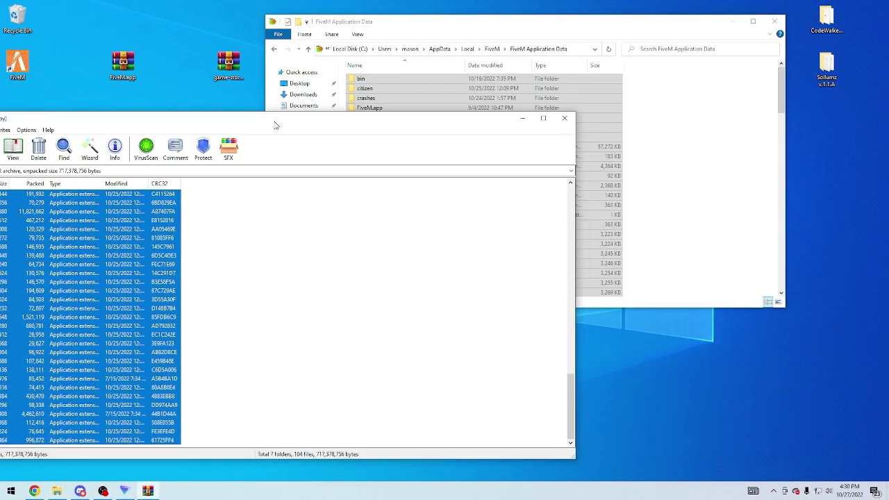
pyautogui.click(565, 118)
pyautogui.moveTo(229, 66); pyautogui.dragTo(161, 68)
pyautogui.click(698, 158)
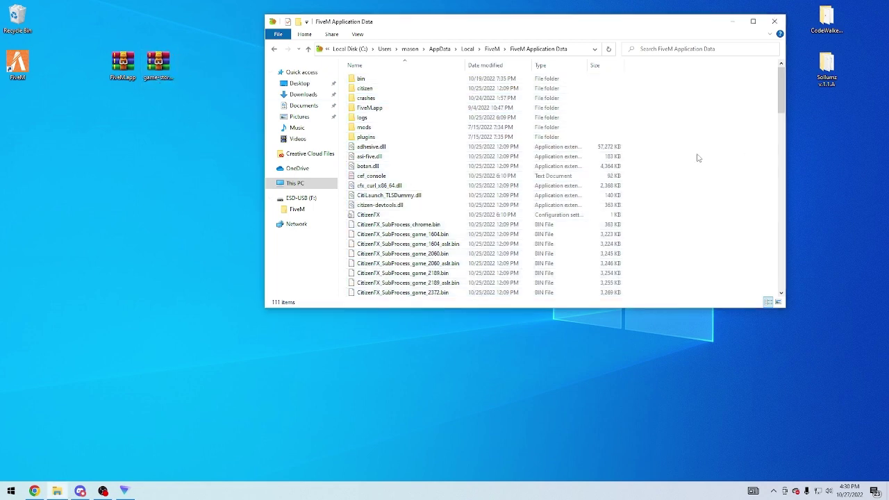
pyautogui.rightClick(380, 112)
pyautogui.click(414, 296)
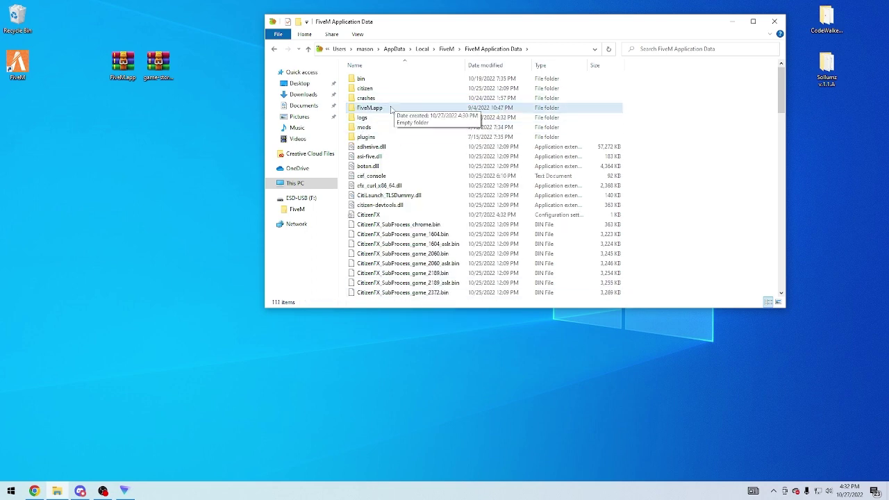
# Launch FiveM and accept the update of the outdated local game data
pyautogui.press('super')
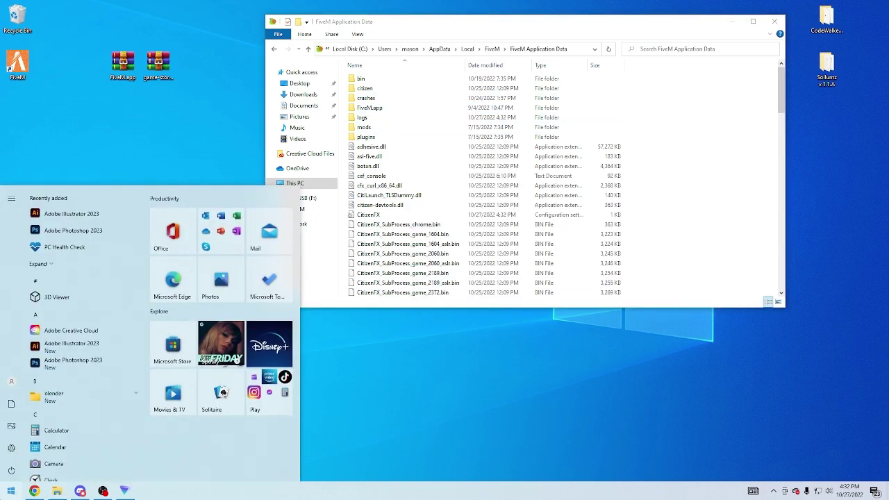
pyautogui.write('fivem')
pyautogui.press('Return')
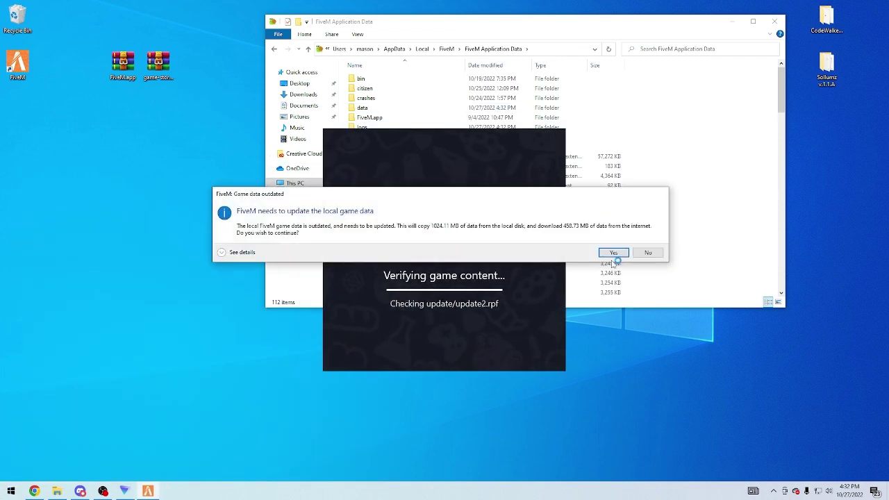
pyautogui.click(613, 253)
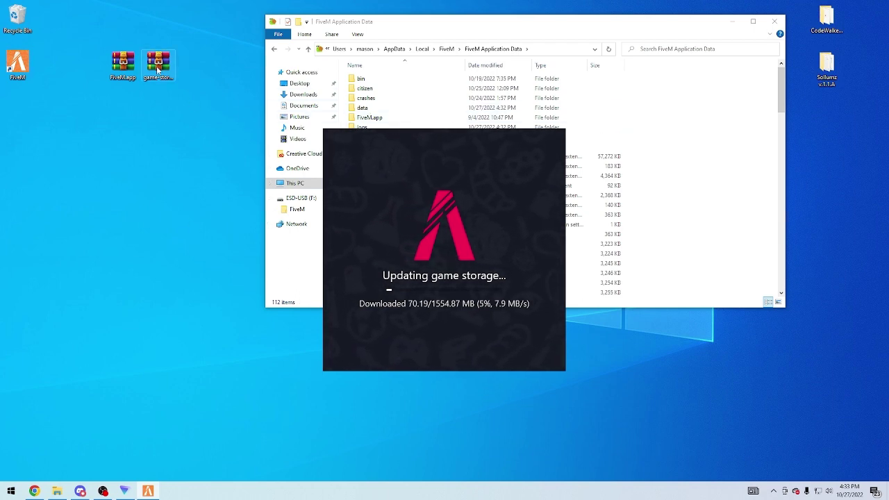
pyautogui.moveTo(156, 67)
pyautogui.mouseDown()
pyautogui.moveTo(189, 70)
pyautogui.moveTo(158, 69)
pyautogui.mouseUp()
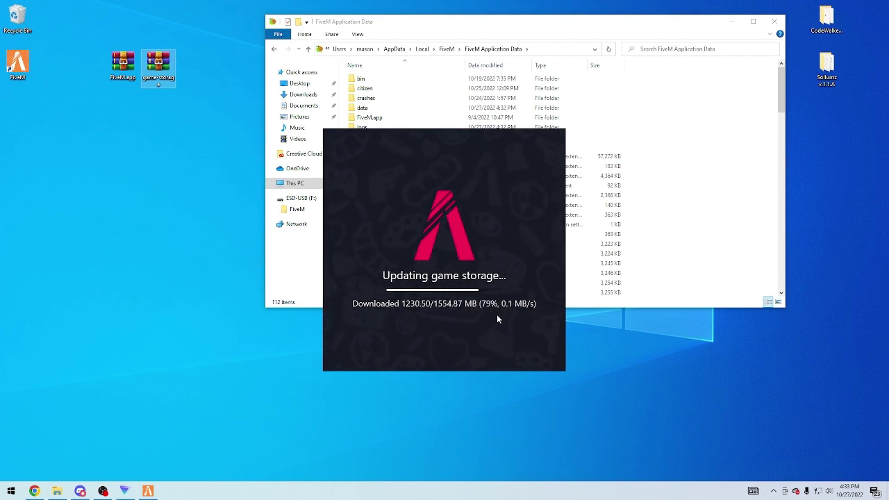
# Close FiveM while it is updating the game storage
pyautogui.click(147, 492)
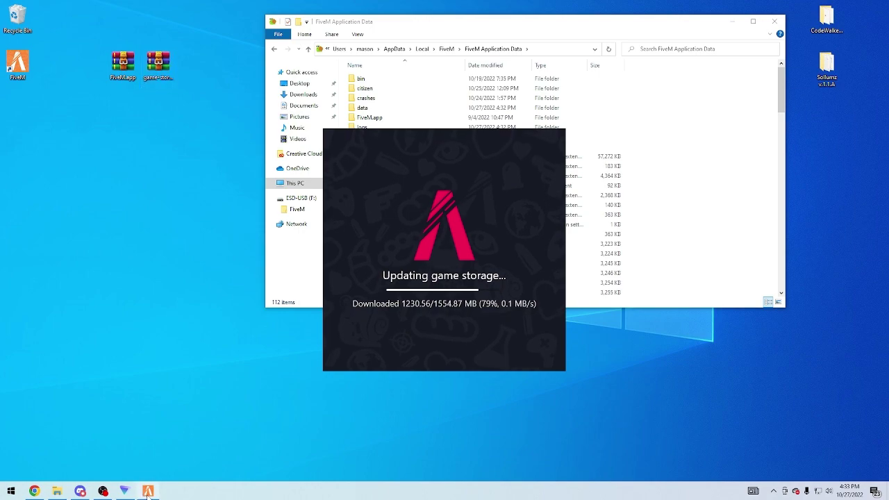
pyautogui.rightClick(147, 492)
pyautogui.click(129, 471)
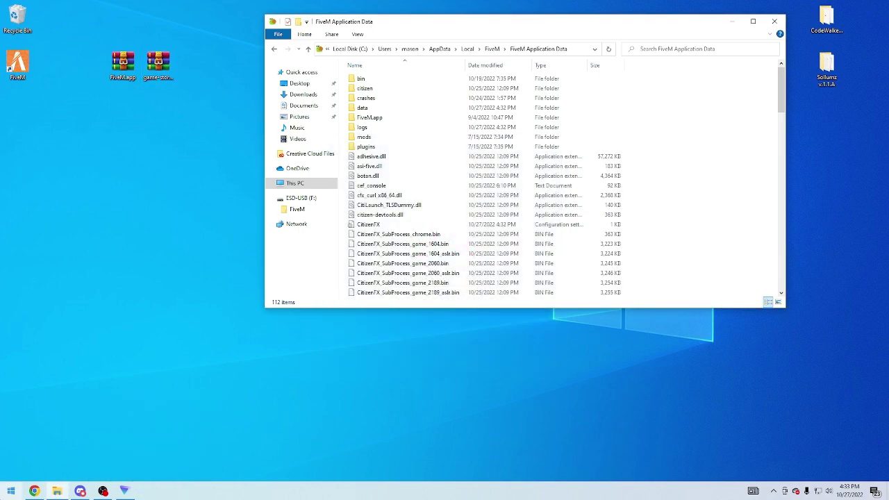
# Launch FiveM again, minimize the folder window, and dismiss the account sign-in prompt
pyautogui.press('super')
pyautogui.write('fivem')
pyautogui.press('Return')
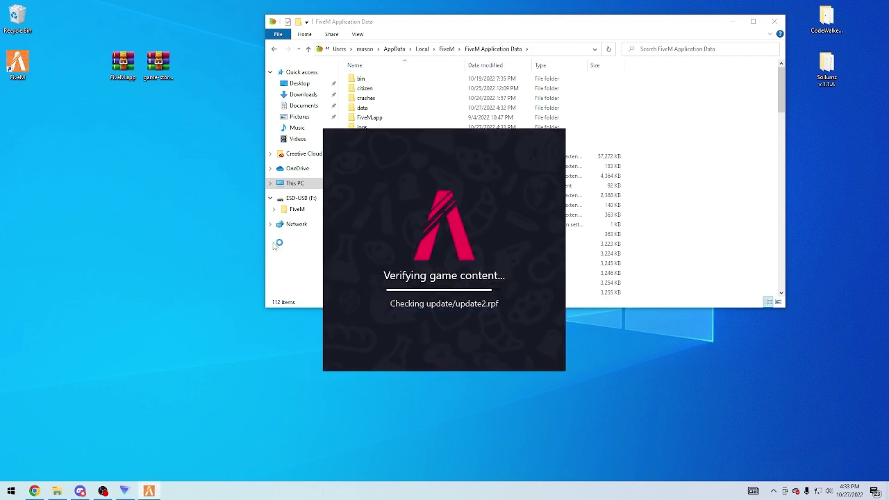
pyautogui.click(468, 267)
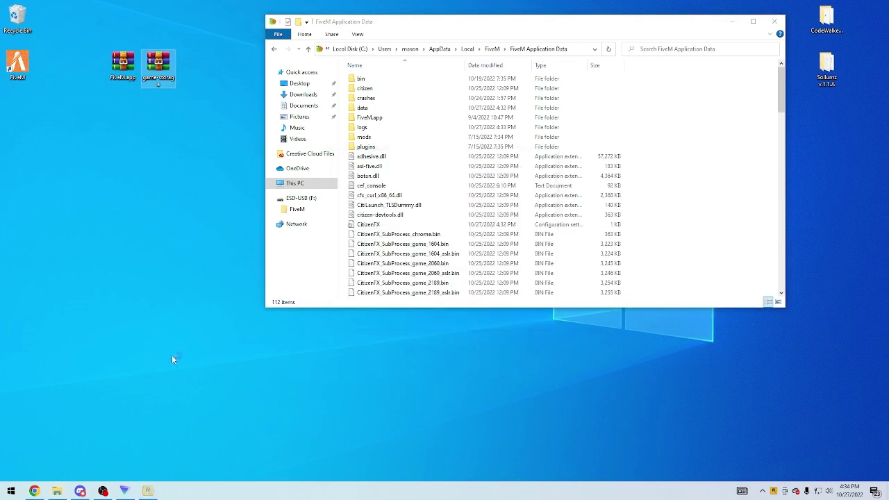
pyautogui.click(641, 296)
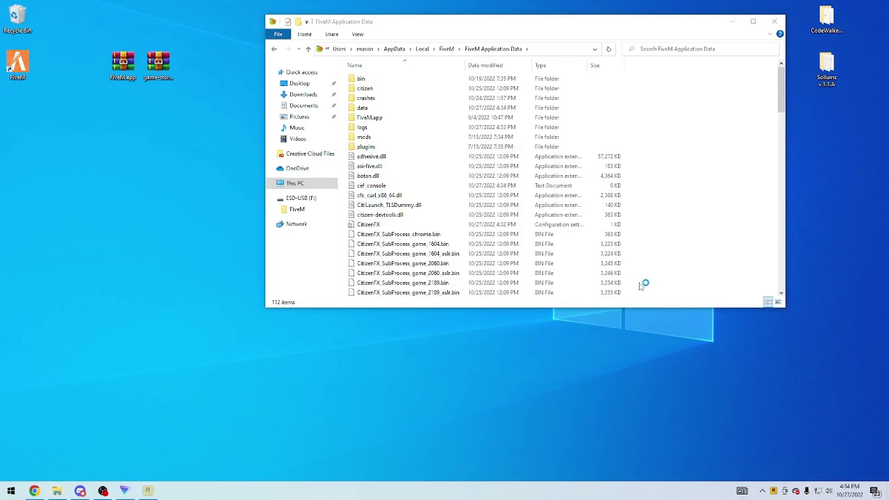
pyautogui.click(732, 22)
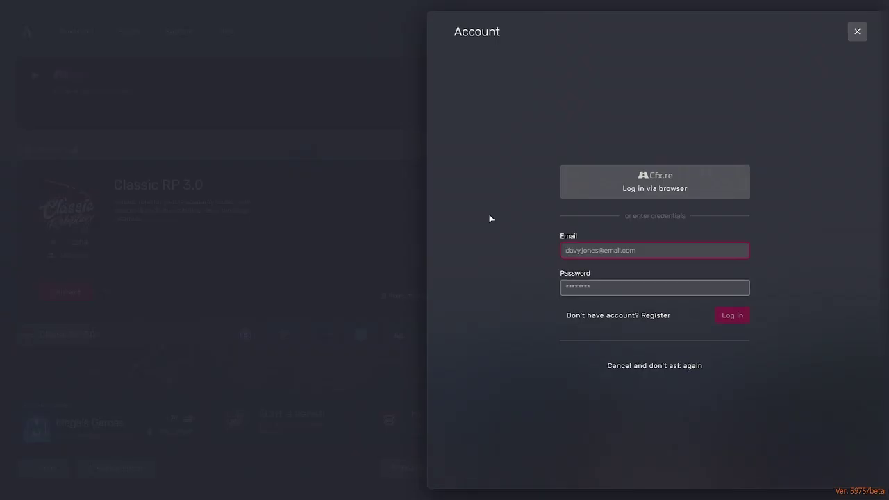
pyautogui.click(857, 31)
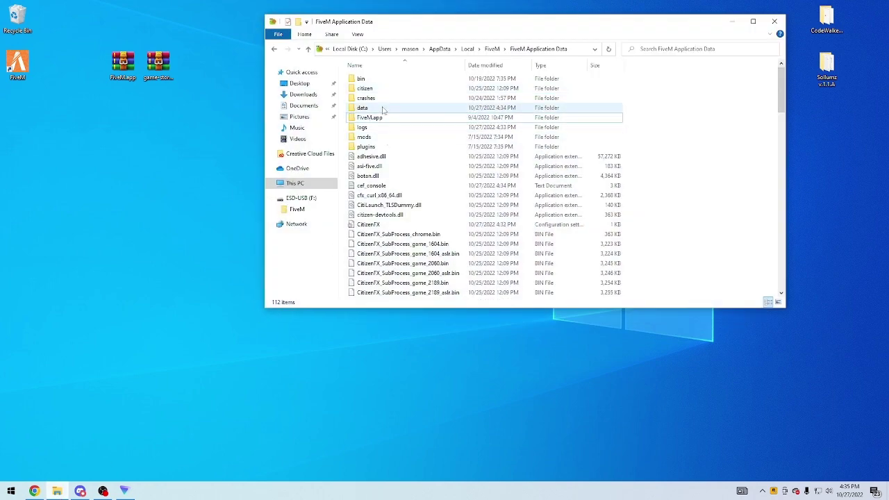
# Delete everything inside the data\game-storage folder of FiveM Application Data
pyautogui.doubleClick(379, 108)
pyautogui.doubleClick(389, 89)
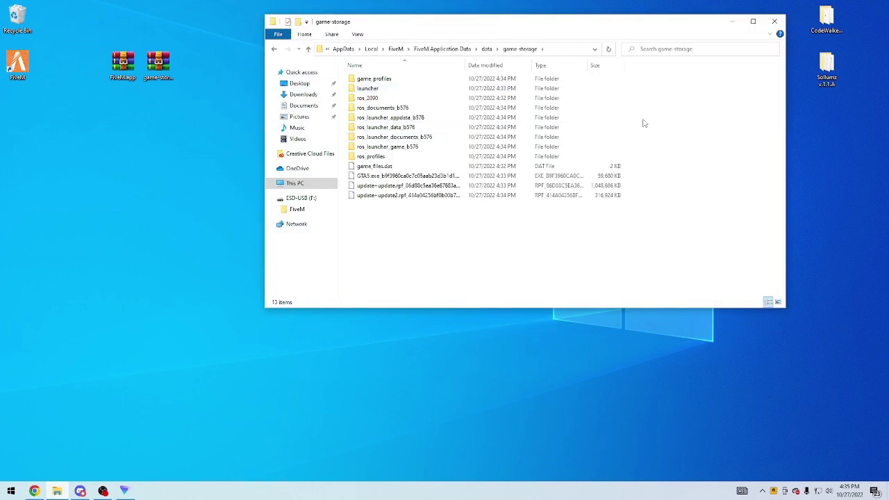
pyautogui.moveTo(496, 283); pyautogui.dragTo(368, 73)
pyautogui.rightClick(384, 87)
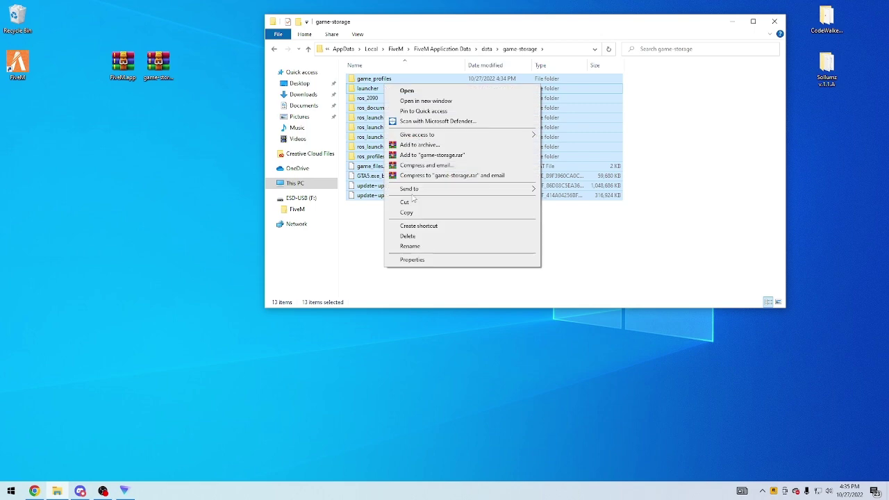
pyautogui.click(410, 237)
# Extract all contents of the archive's game-storage folder from the desktop game-storage archive into the emptied game-storage folder, and close the archive
pyautogui.doubleClick(158, 64)
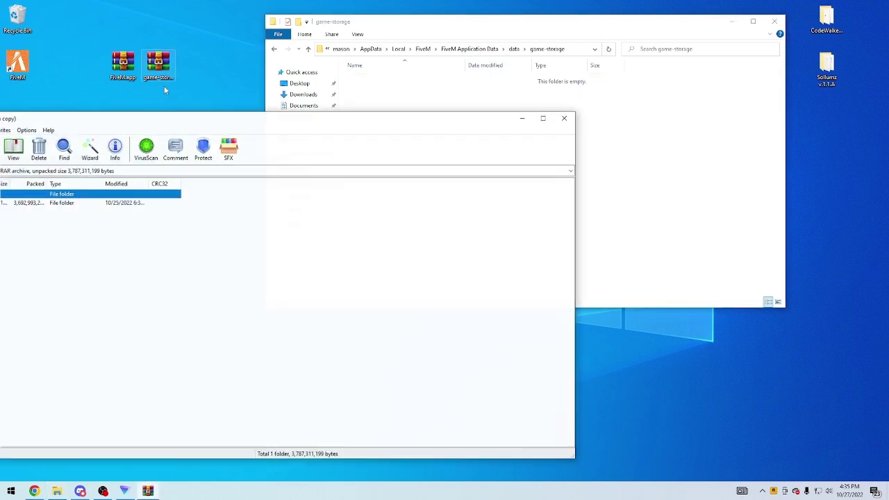
pyautogui.moveTo(164, 111); pyautogui.dragTo(534, 167)
pyautogui.doubleClick(284, 259)
pyautogui.moveTo(315, 426); pyautogui.dragTo(263, 263)
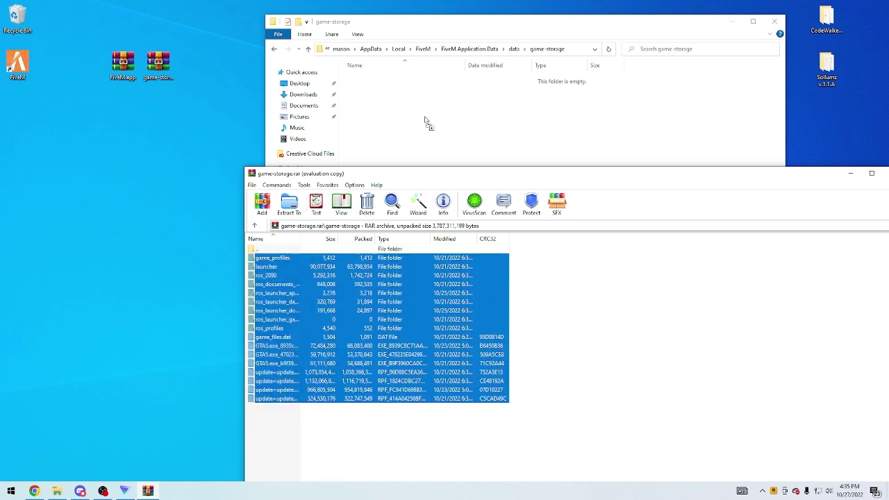
pyautogui.moveTo(428, 123); pyautogui.dragTo(424, 121)
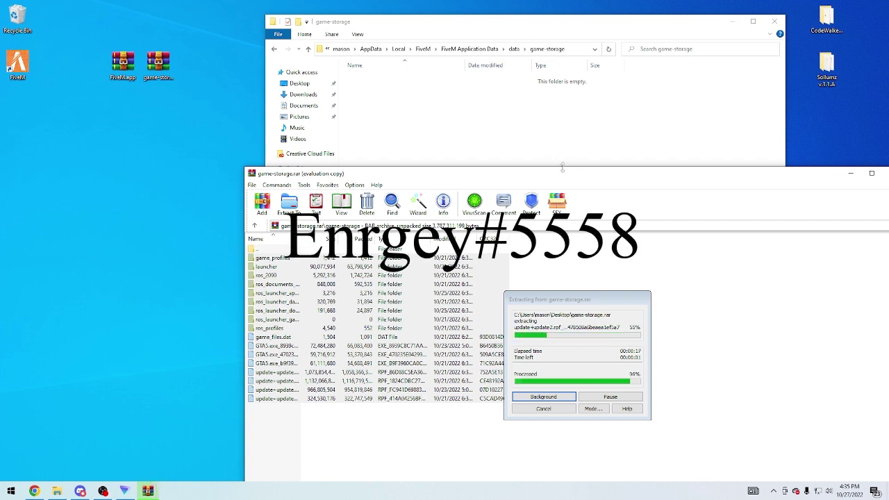
pyautogui.moveTo(562, 167); pyautogui.dragTo(563, 307)
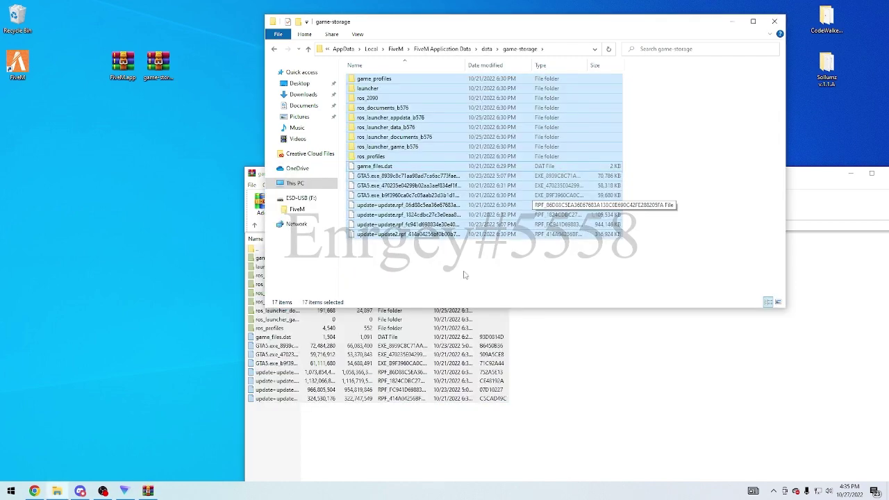
pyautogui.click(457, 278)
pyautogui.moveTo(819, 178); pyautogui.dragTo(615, 181)
pyautogui.click(686, 175)
# Search the computer for "fivem" and launch FiveM
pyautogui.click(11, 491)
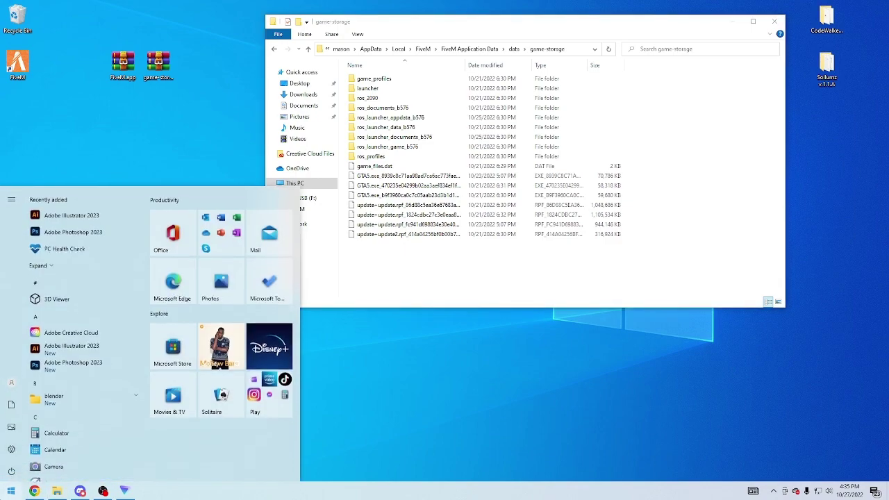
pyautogui.write('fivem')
pyautogui.press('Return')
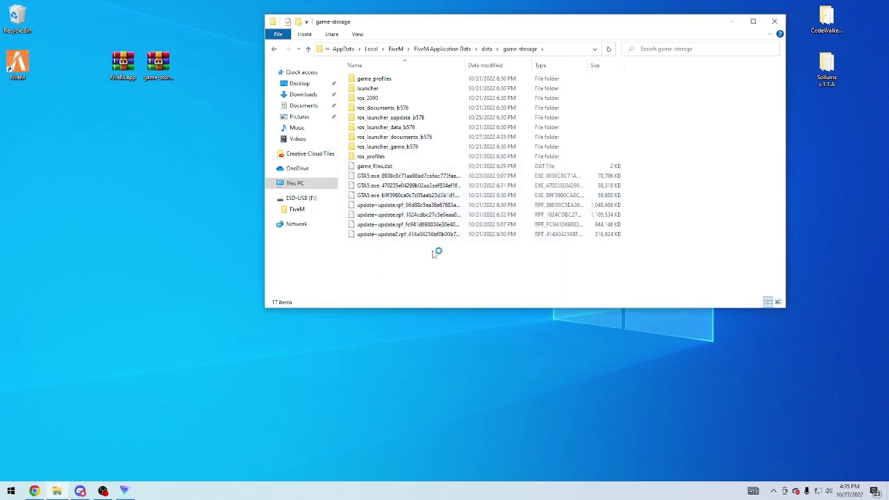
# Close the Proton VPN window and minimize the game-storage folder window while FiveM starts
pyautogui.click(124, 491)
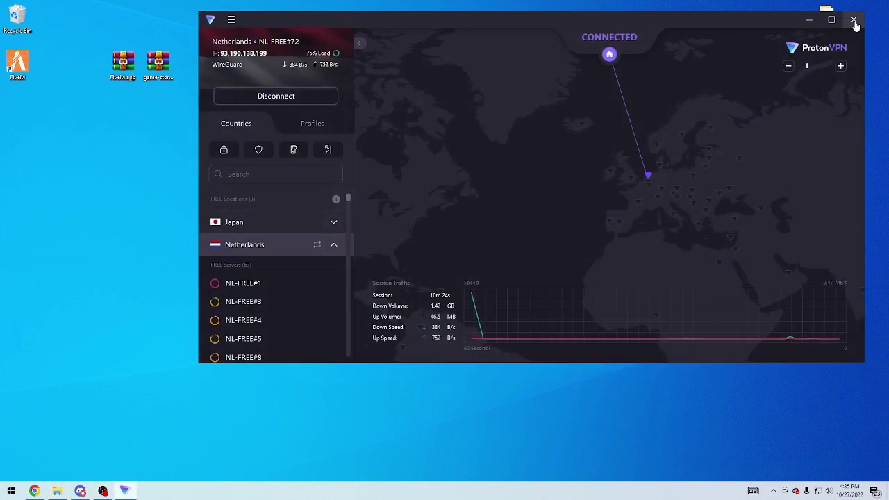
pyautogui.click(854, 20)
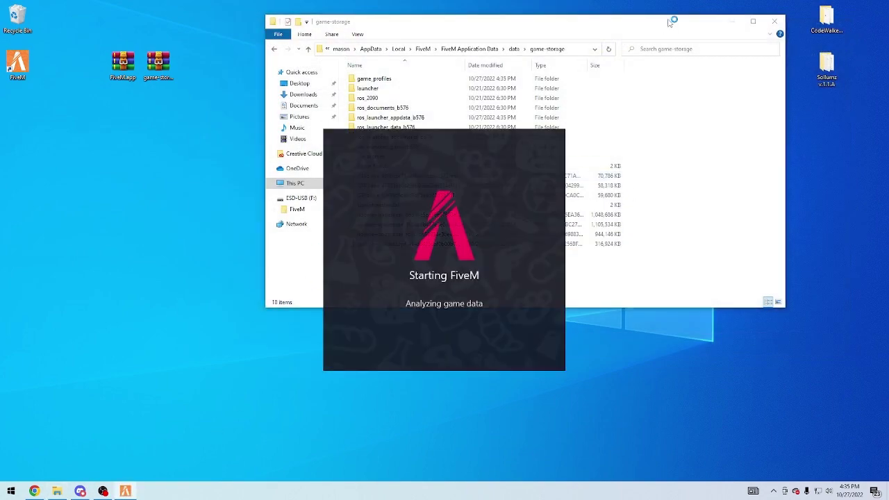
pyautogui.click(732, 22)
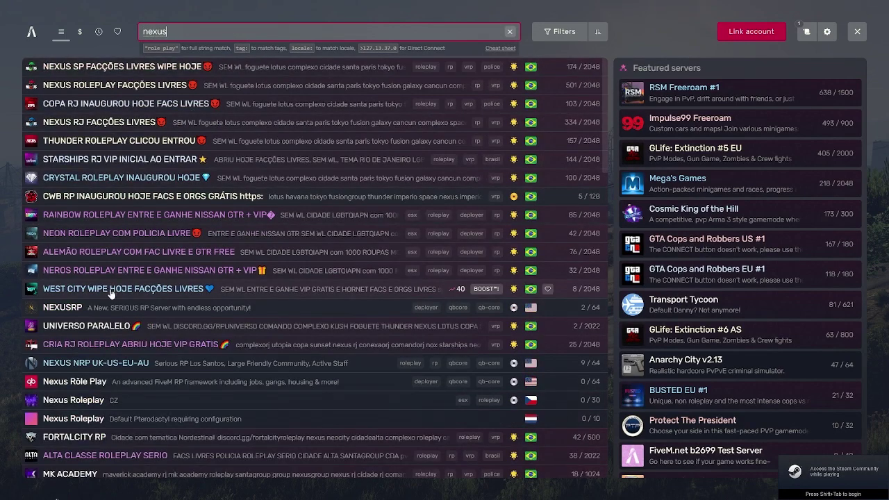
# Connect to the NEXUS NRP UK-US-EU-AU server from the "nexus" search results and accept the restart into game version 2372
pyautogui.click(94, 367)
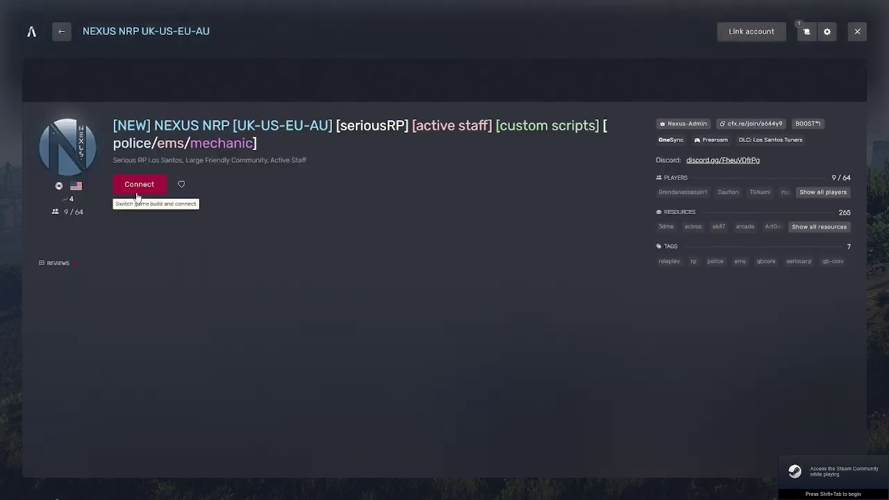
pyautogui.click(140, 184)
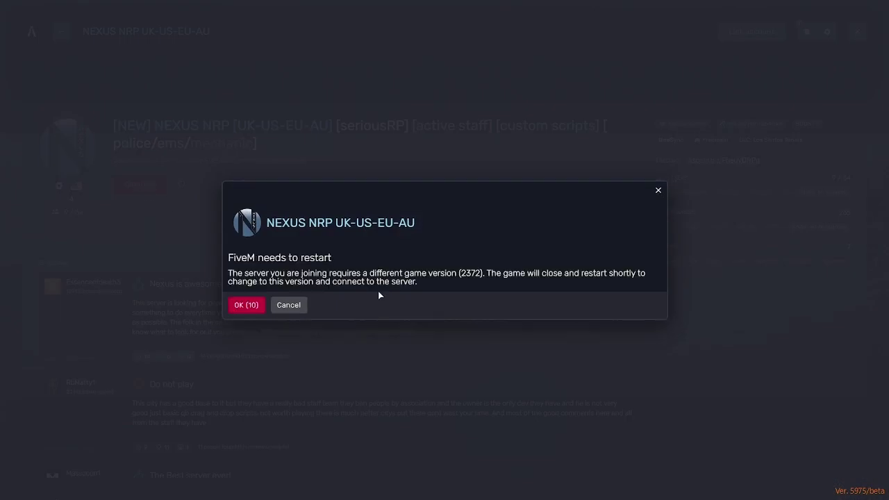
pyautogui.click(246, 307)
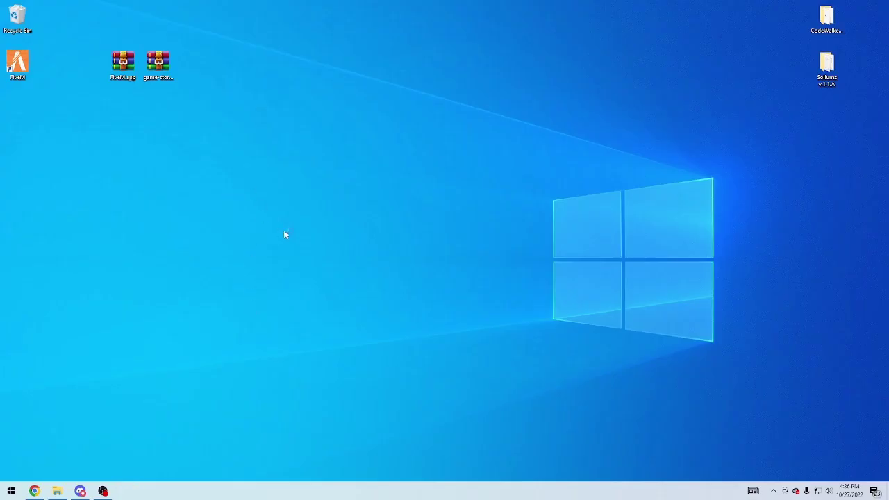